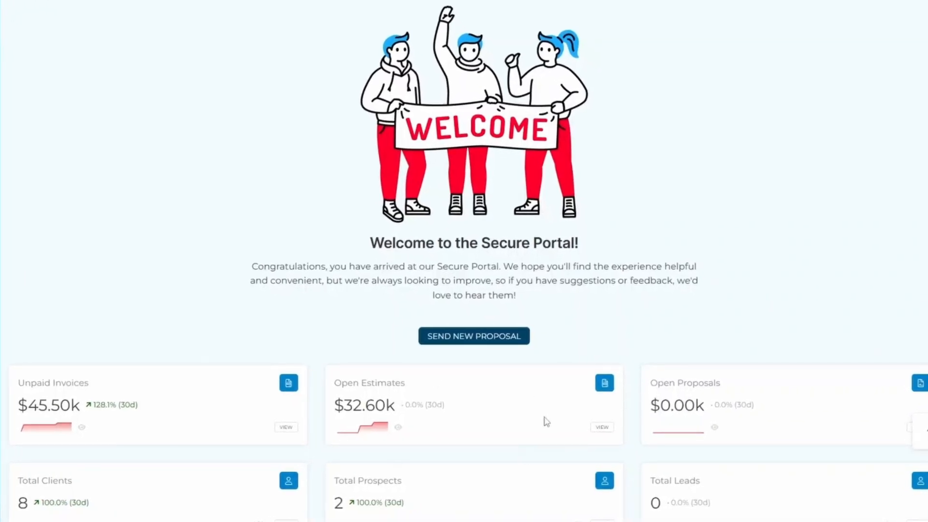
Check the view choices offered by the Total Clients, Total Prospects and Total Leads tiles on the dashboard
scroll(749, 408, down, 1)
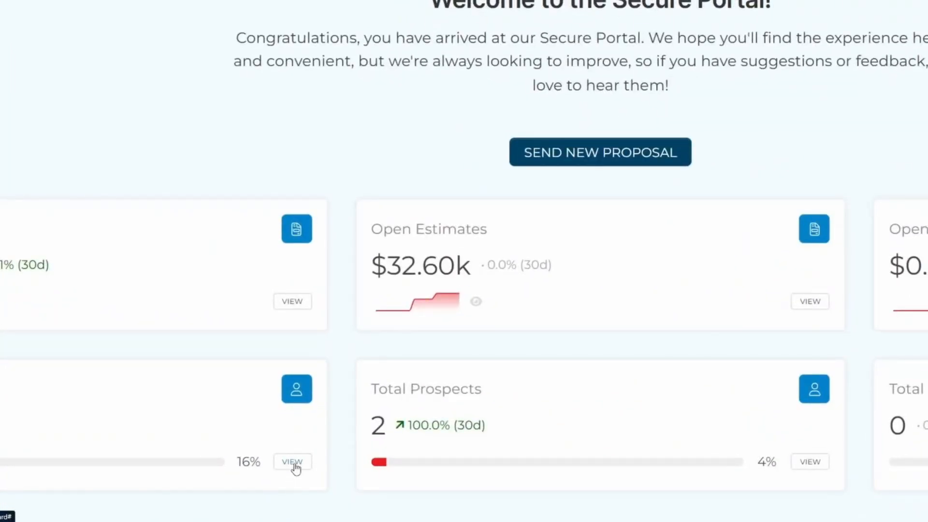
click(295, 465)
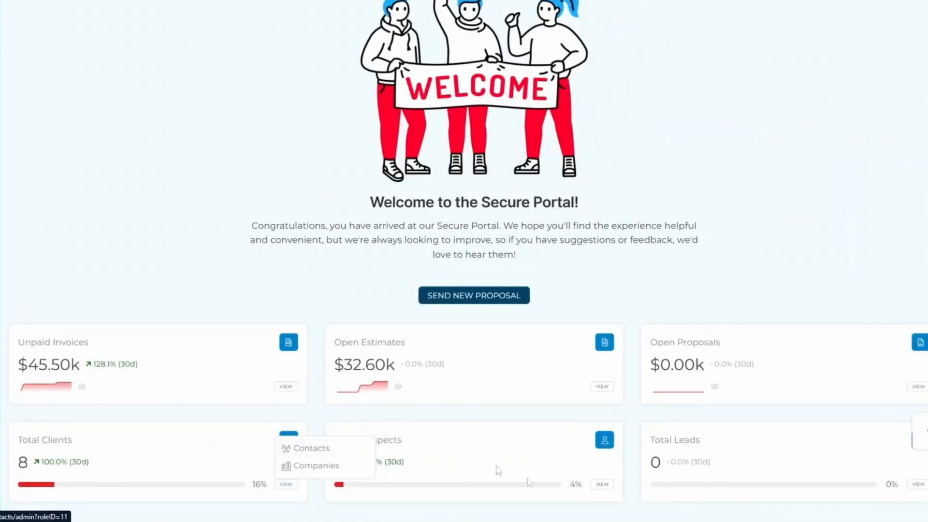
click(603, 485)
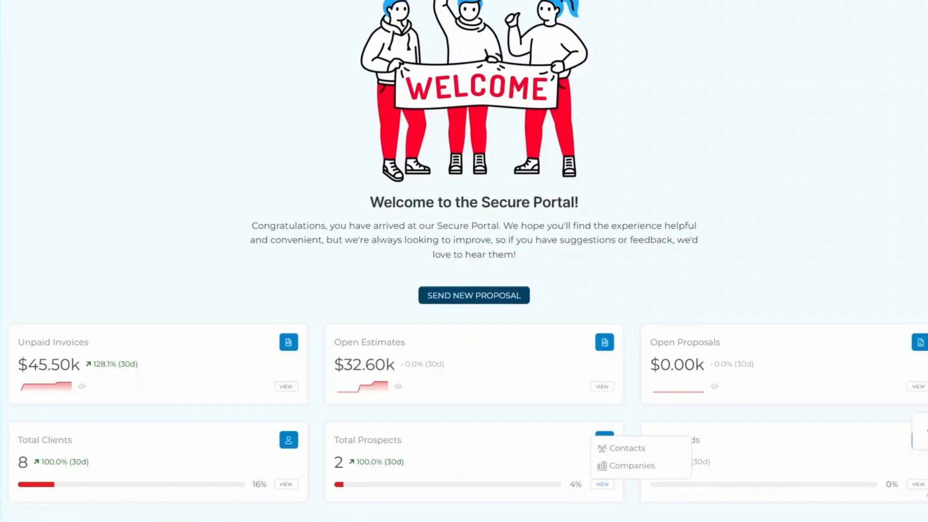
click(915, 488)
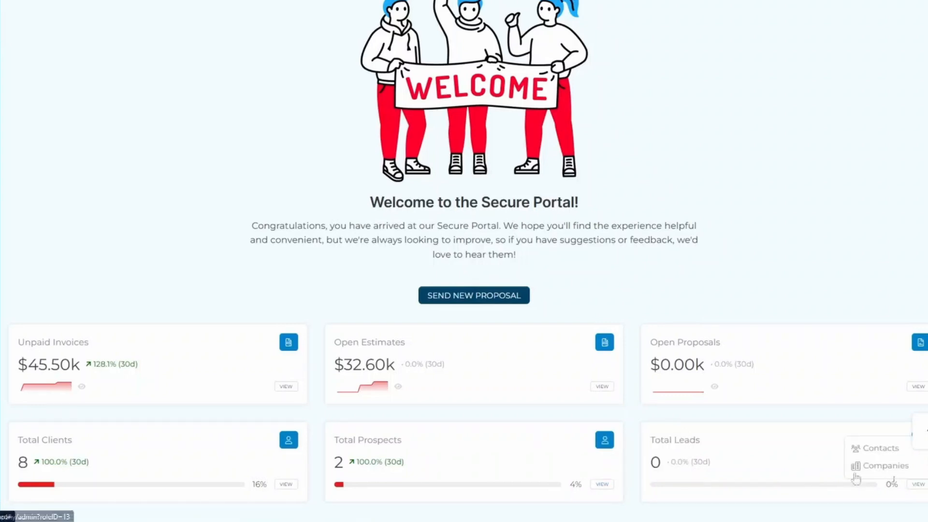
click(809, 470)
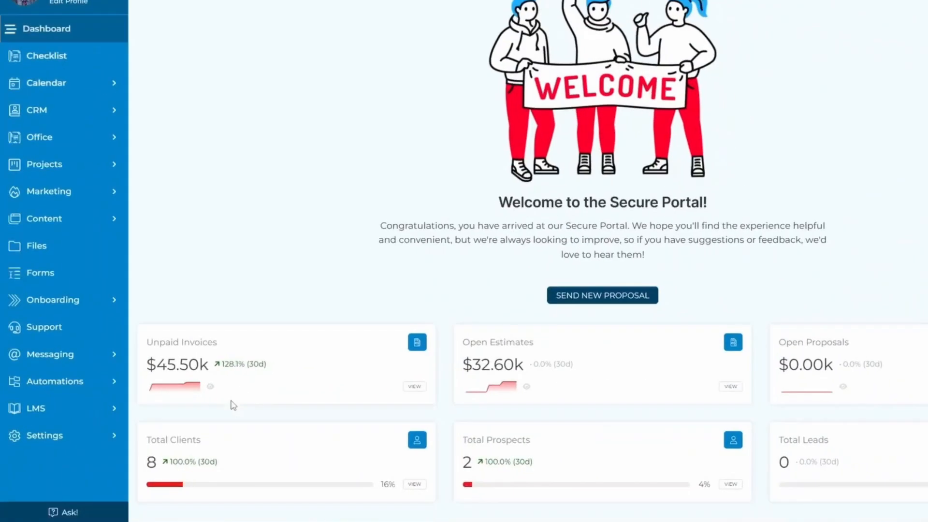
Examine the Unpaid Invoices chart as line, bar and polar, with the polar chart extended to 60 days
click(209, 387)
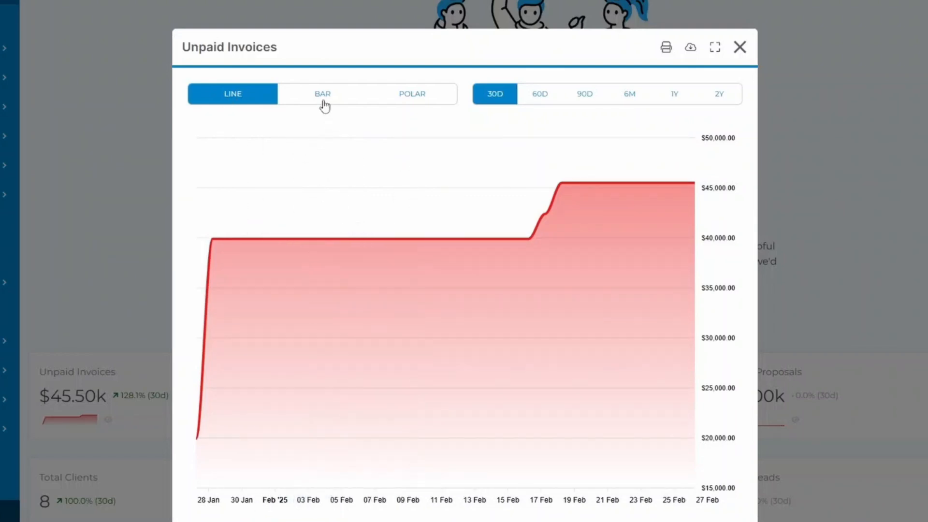
click(323, 103)
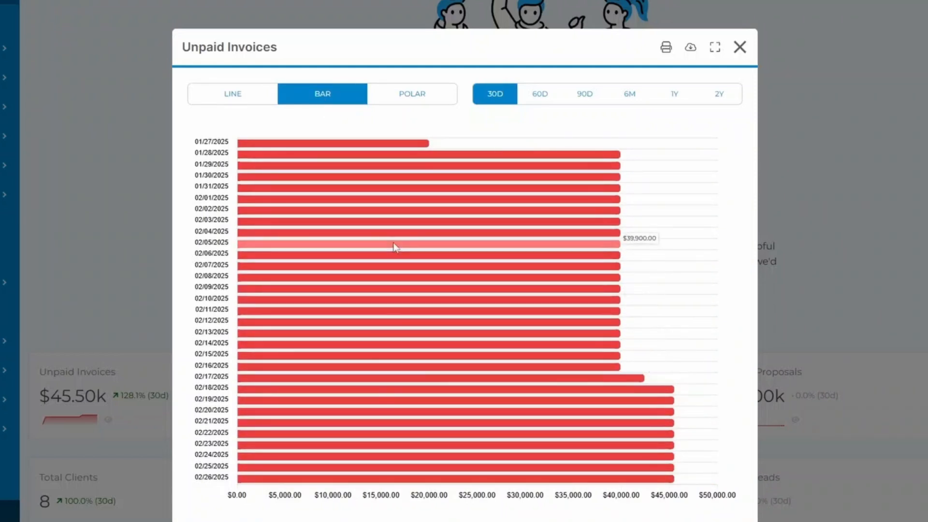
click(420, 102)
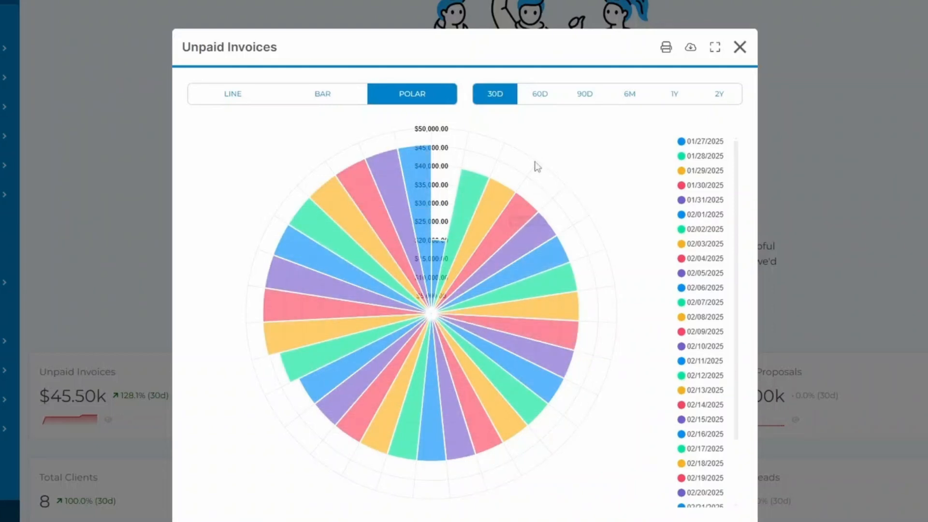
click(540, 100)
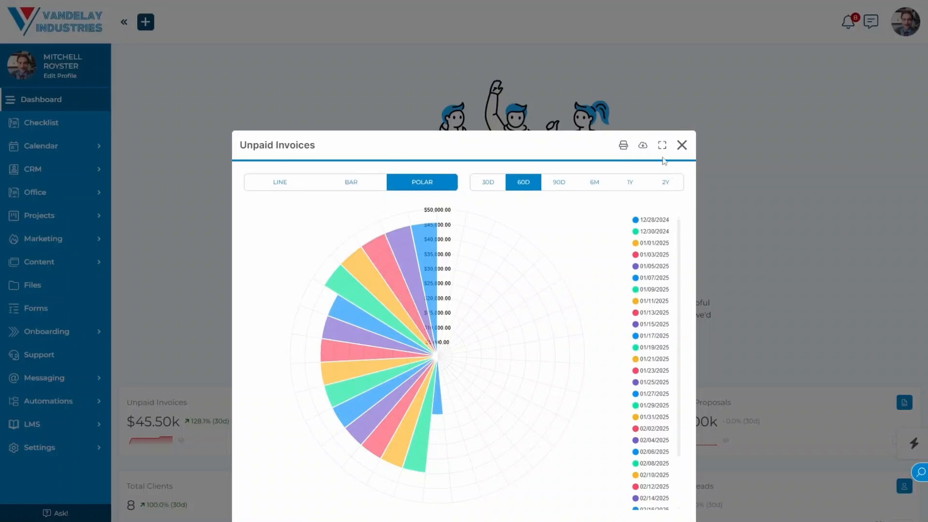
View the Unpaid Invoices chart in full screen, restore its normal size and close it
click(662, 146)
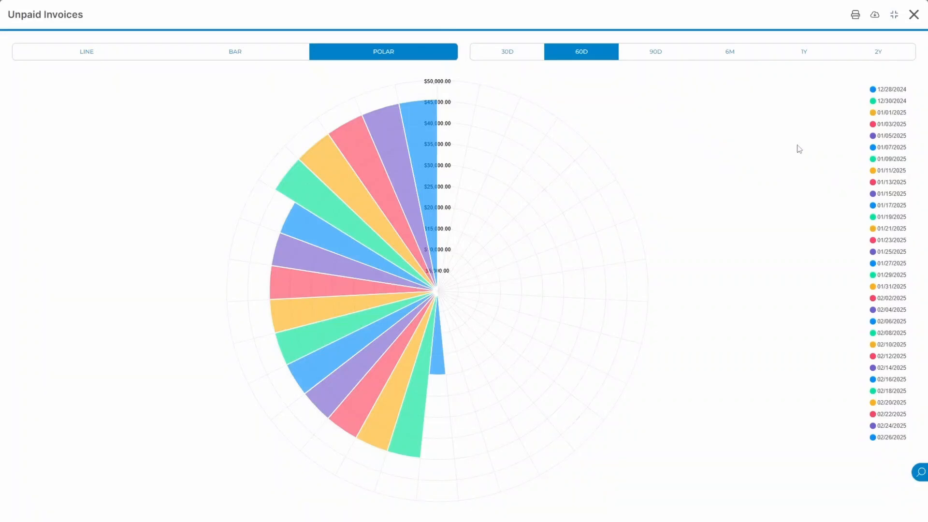
click(893, 16)
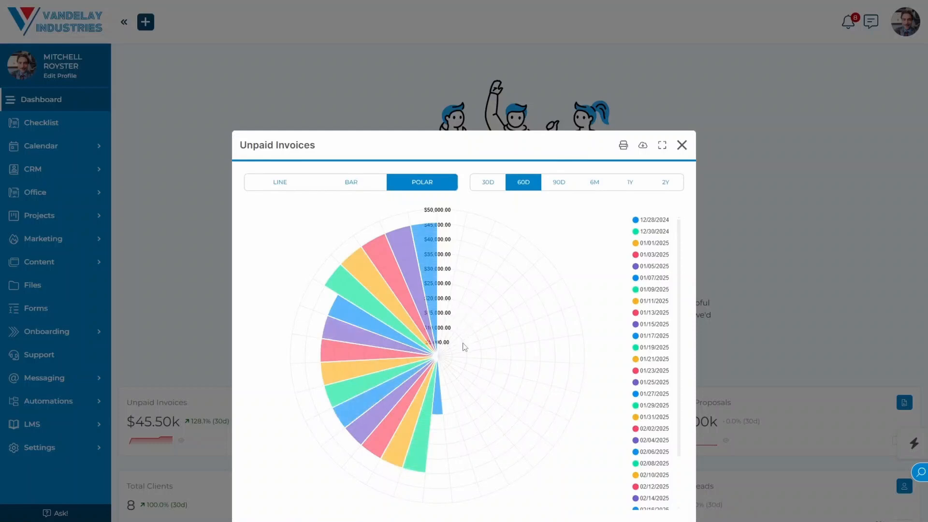
click(681, 145)
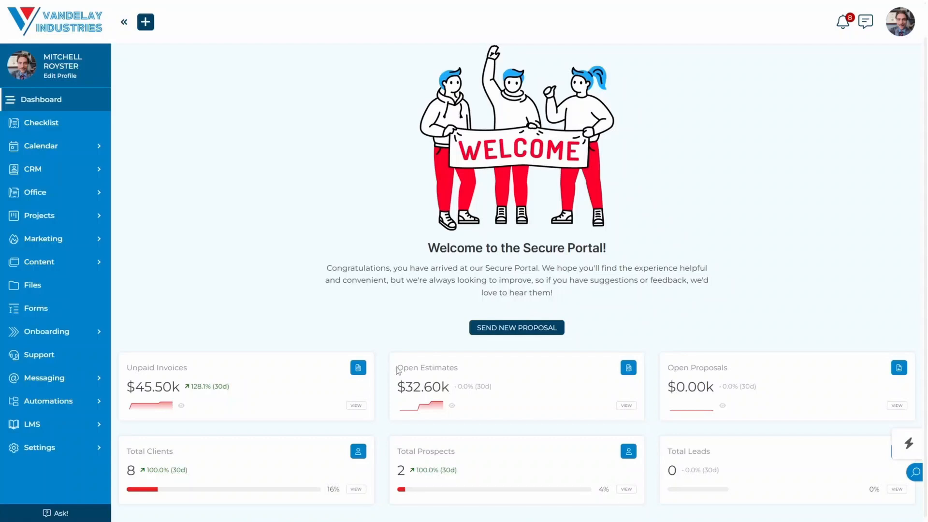
Examine the Open Estimates chart as bar and polar over 30, 90 and 60 days, and close it
drag(396, 369, 485, 372)
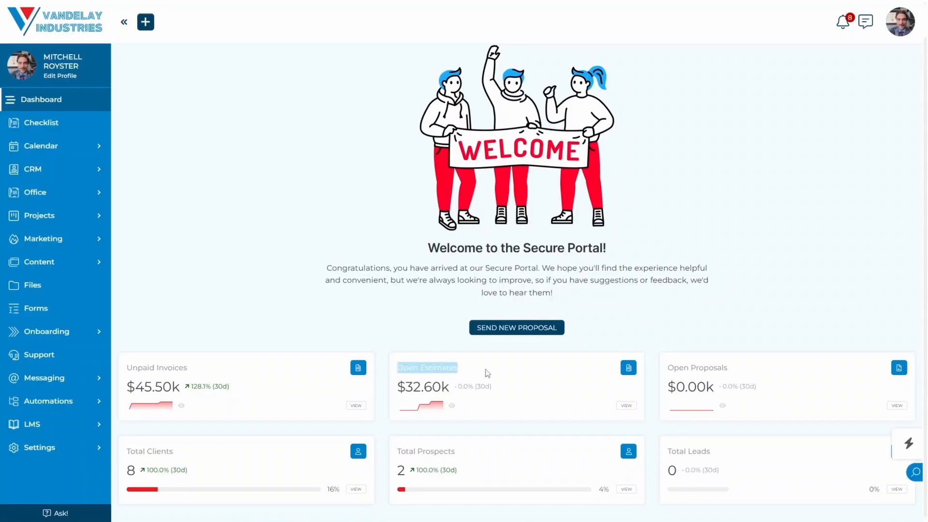
click(452, 406)
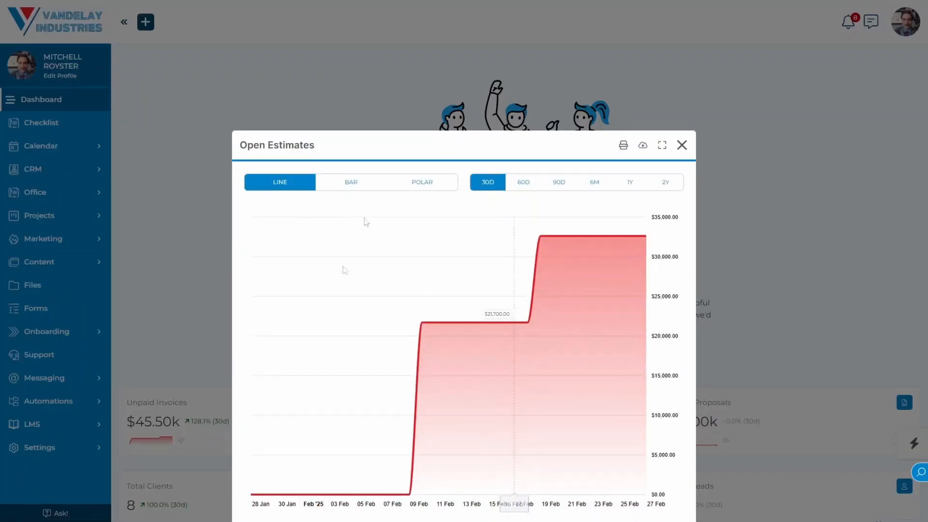
click(353, 186)
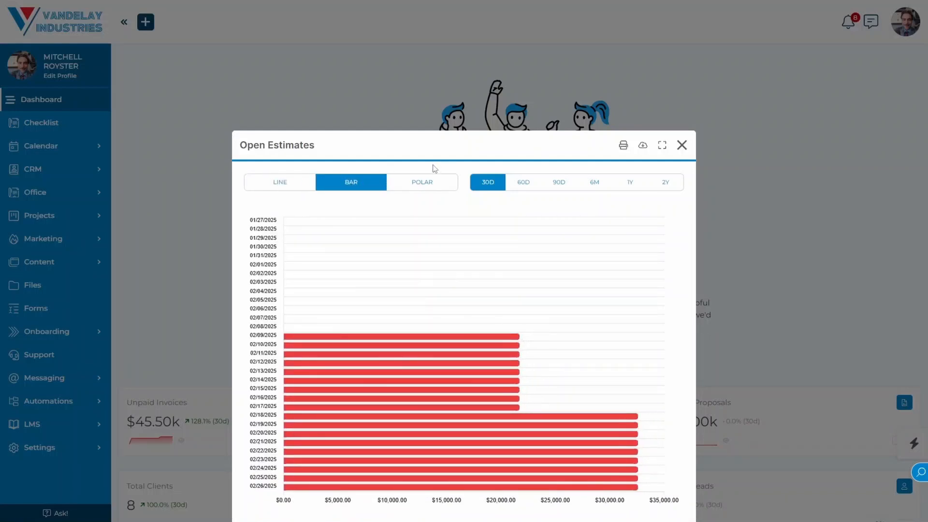
click(436, 188)
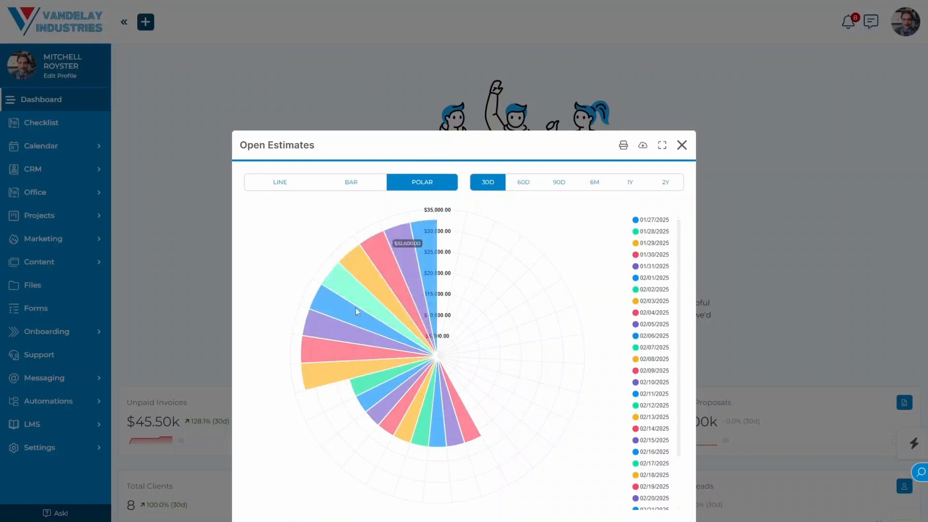
click(562, 184)
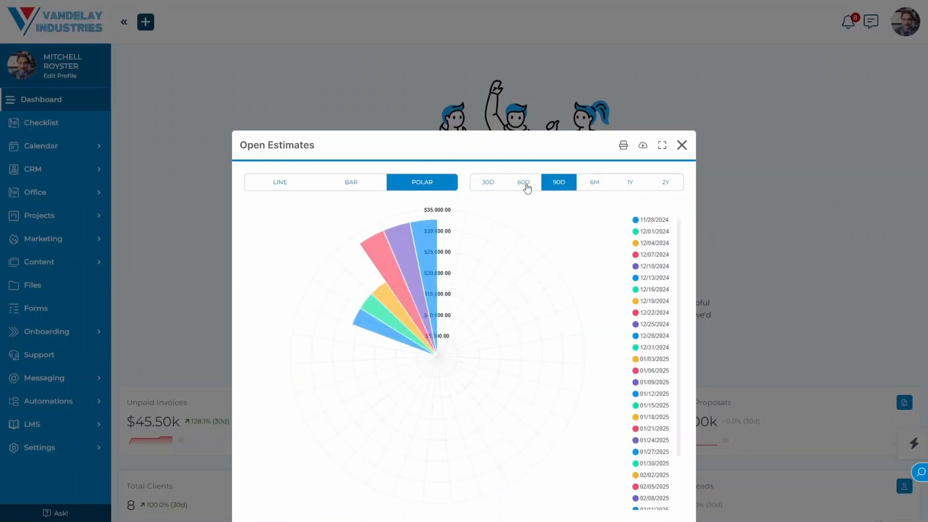
click(525, 186)
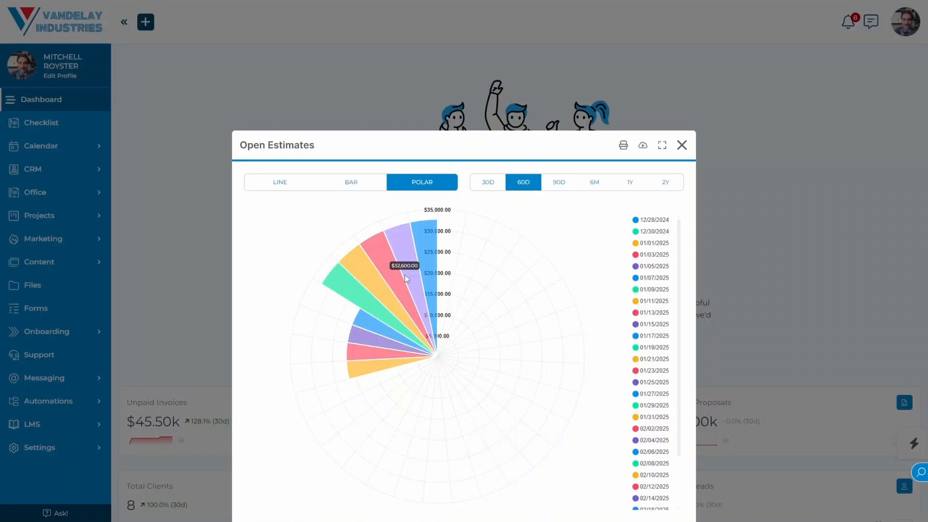
click(682, 145)
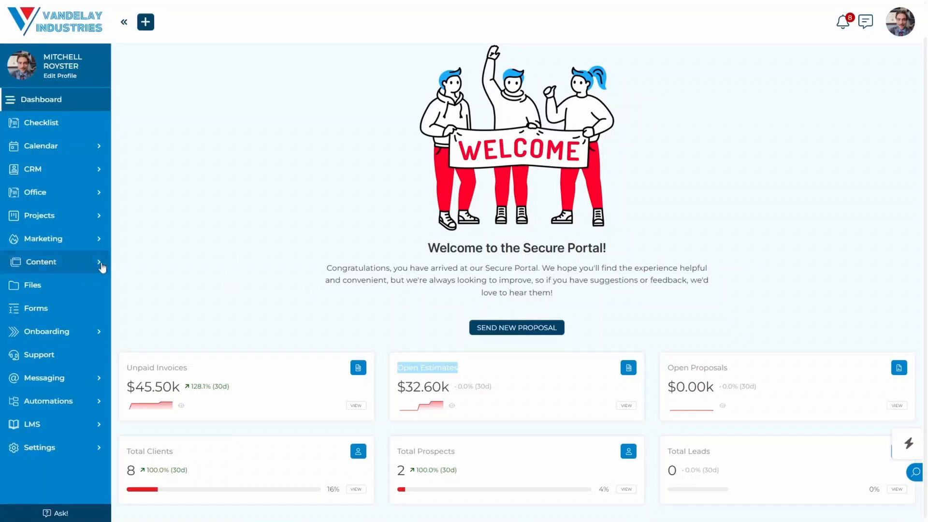
Open the Fallback Dashboard for editing from the list of content dashboards
click(100, 265)
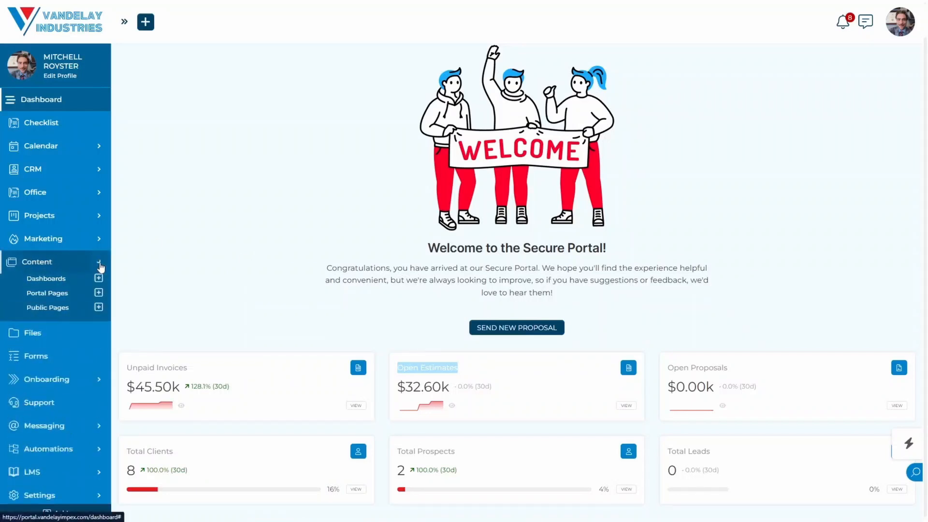
click(35, 280)
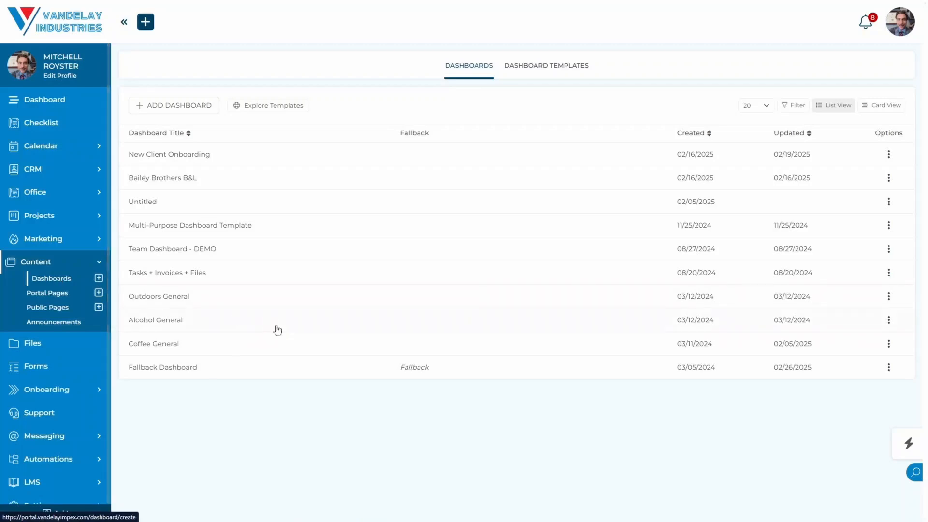
click(307, 365)
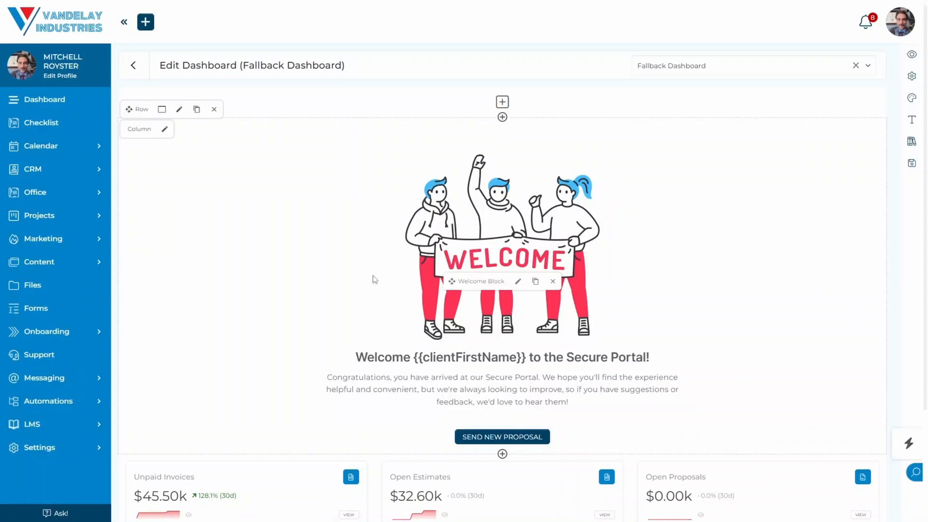
Set the border color of the Unpaid Invoices reporting block to rgb(190, 17, 17) in its style options
scroll(375, 279, down, 3)
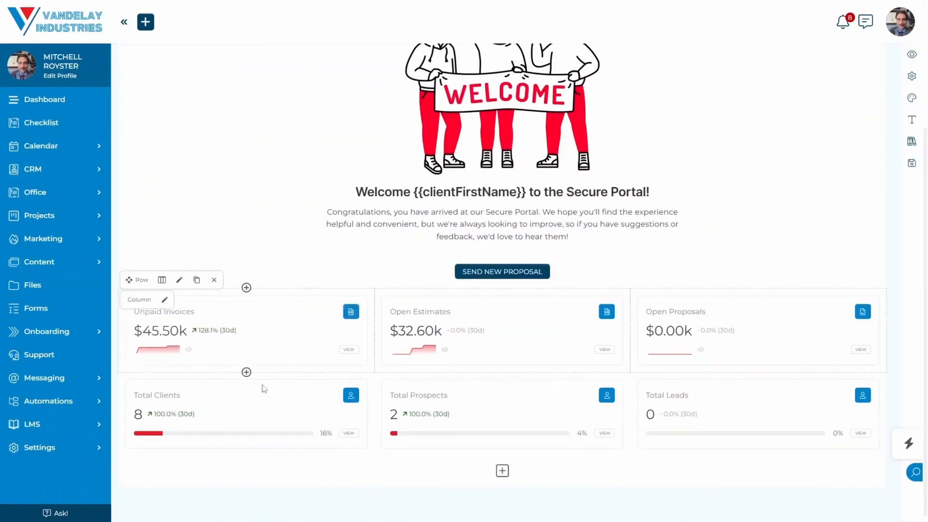
mouse_move(293, 351)
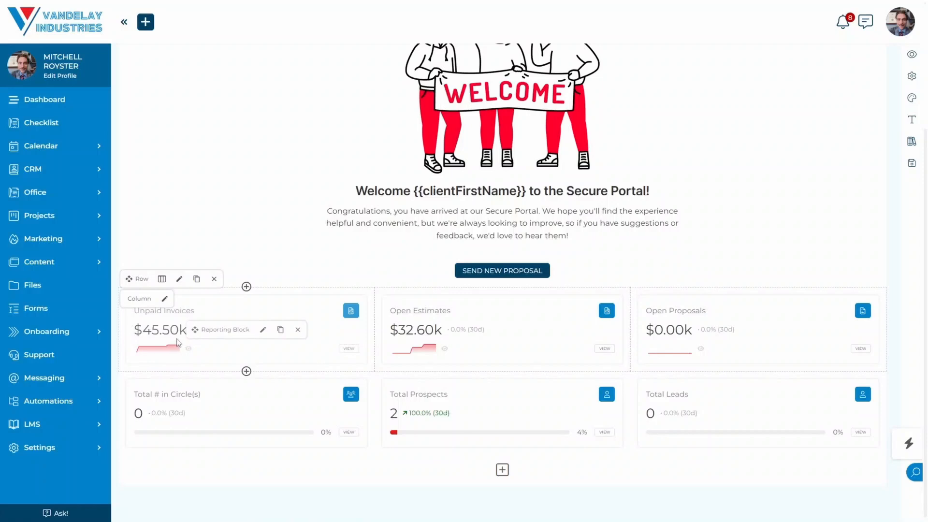
click(263, 331)
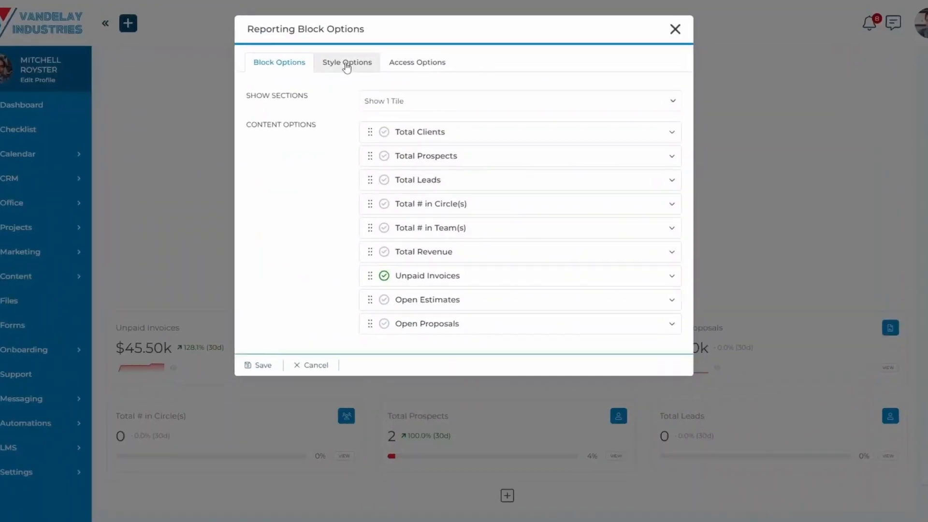
click(334, 73)
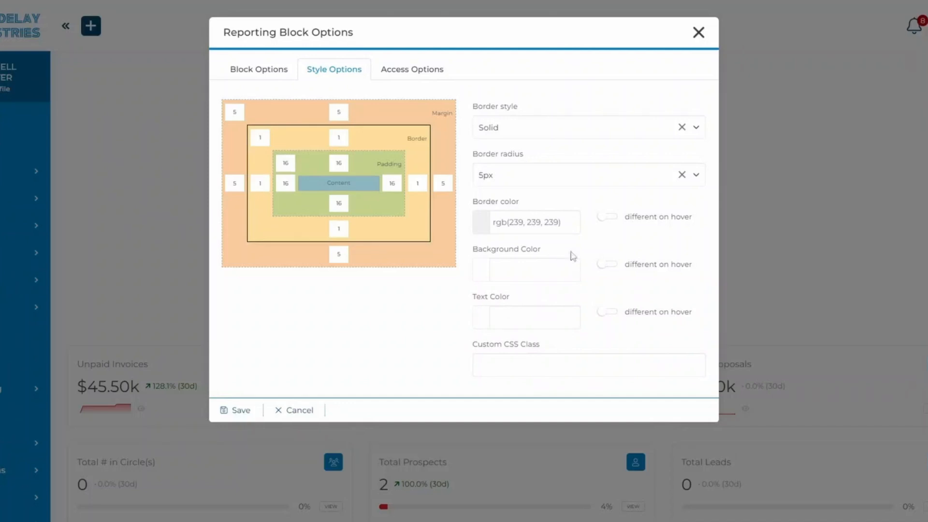
drag(569, 225, 494, 227)
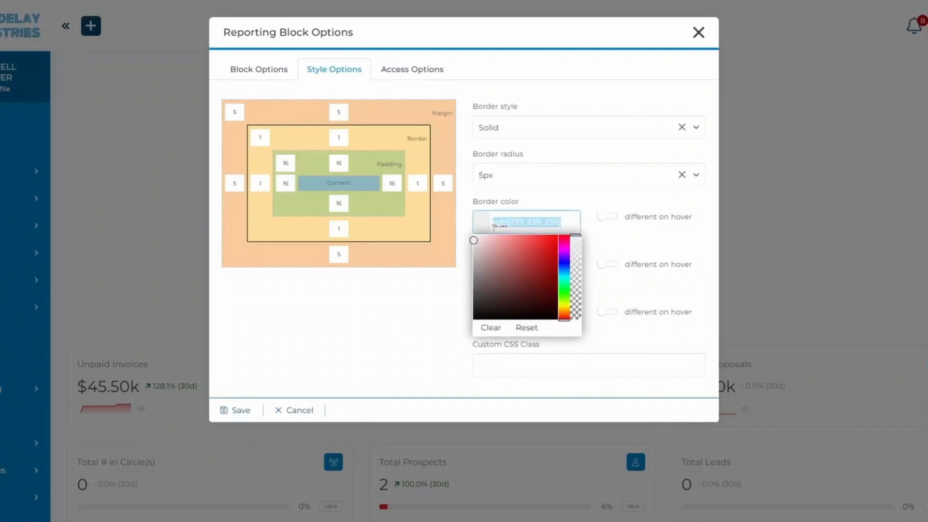
text(rgb(190, 17, 17))
click(393, 312)
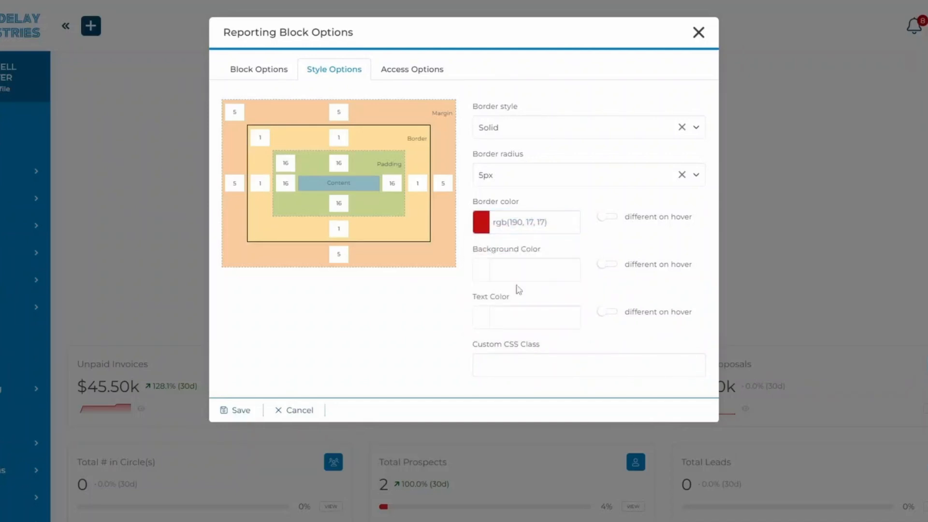
Set the block's background color to black, rgb(0, 0, 0)
click(521, 269)
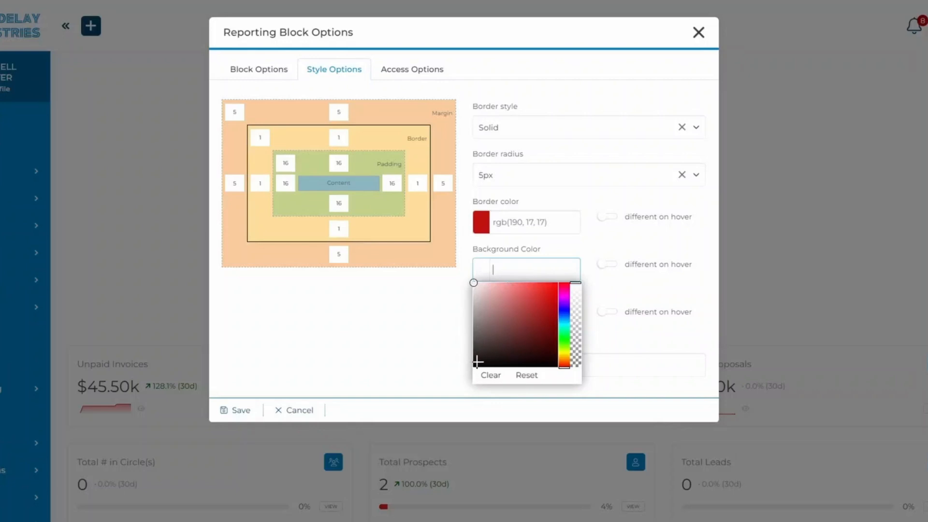
click(475, 362)
drag(475, 362, 471, 373)
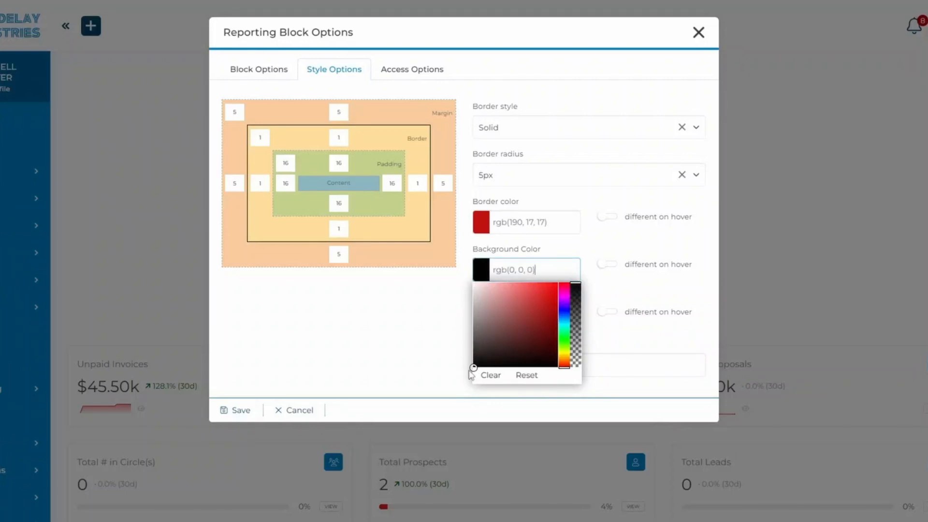
click(421, 374)
Set the block's text color to white, rgb(255, 255, 255), and save the block options
click(521, 314)
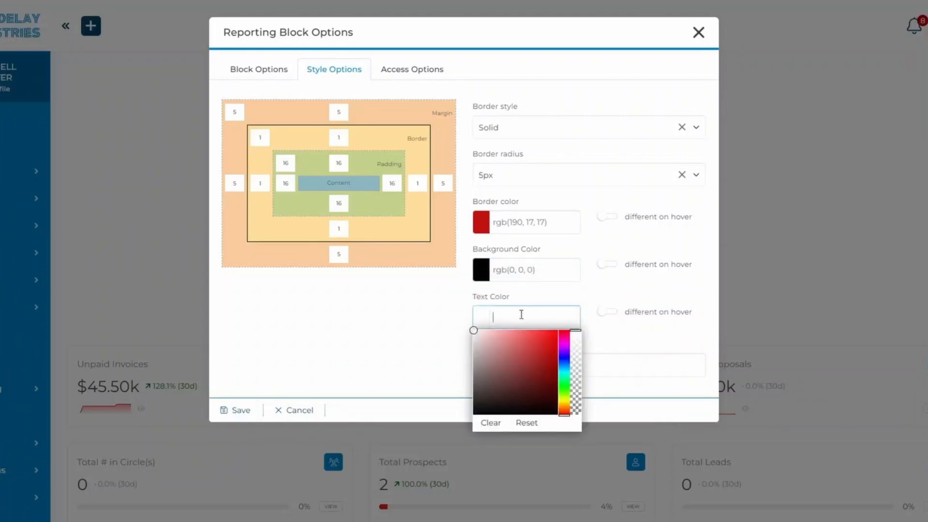
text(rgb(255, 255, 255))
click(391, 322)
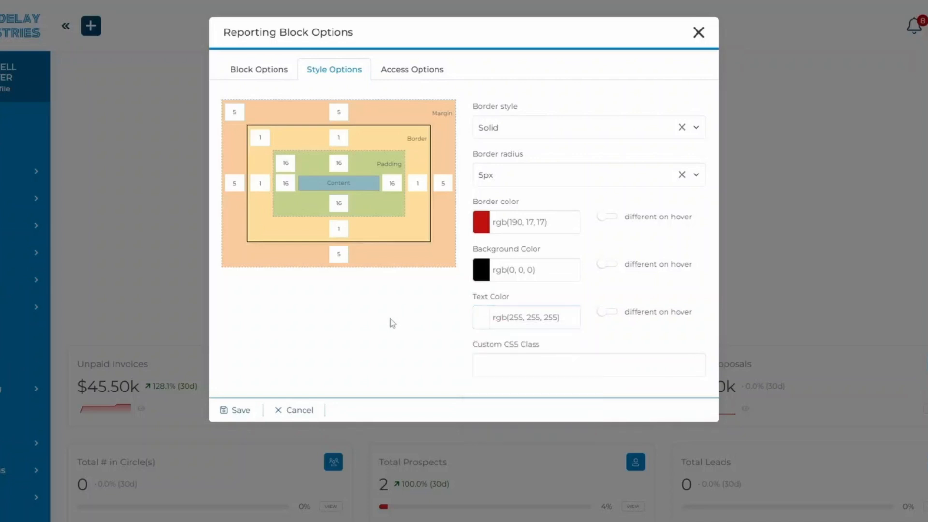
click(243, 410)
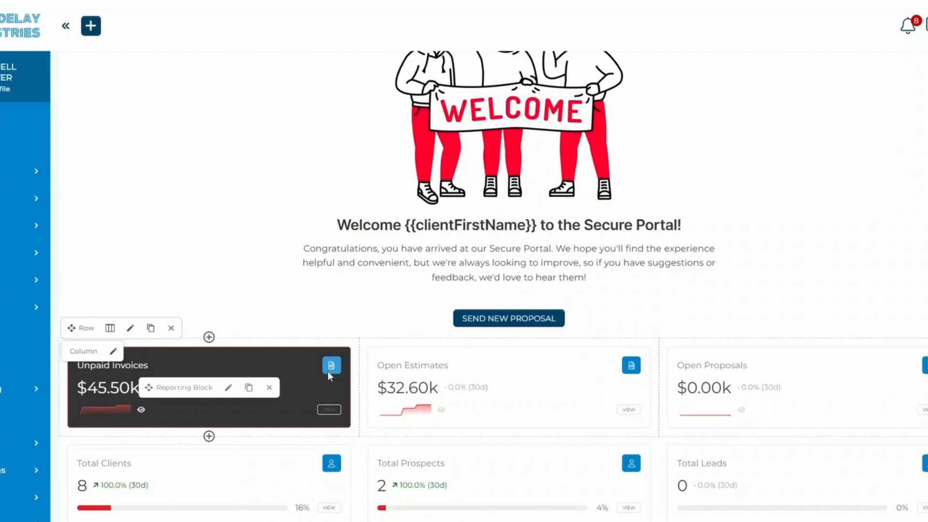
Copy the border color value from the Unpaid Invoices reporting block's style options
click(226, 389)
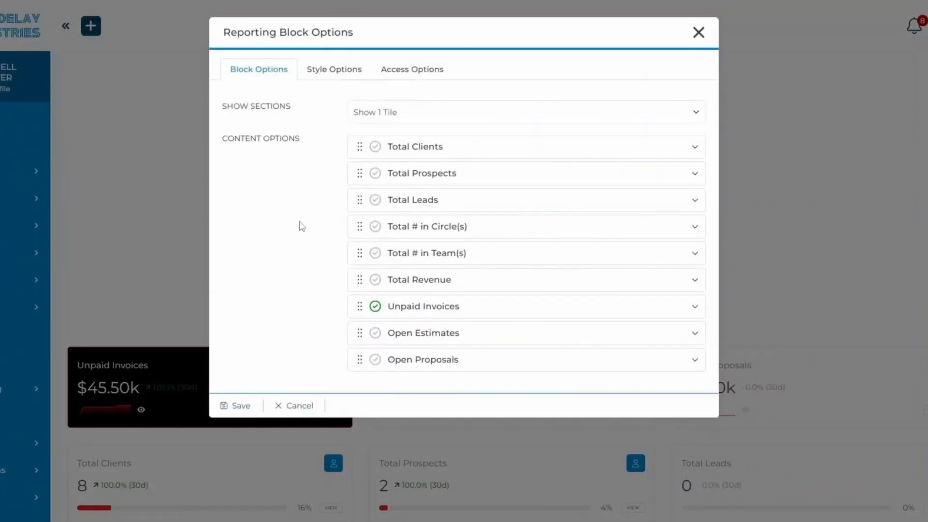
click(338, 72)
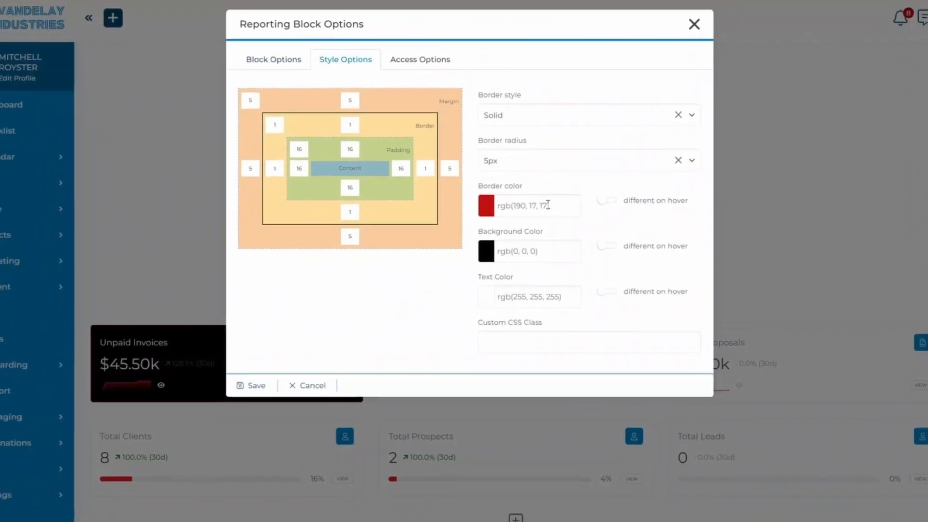
click(555, 218)
drag(560, 177, 505, 177)
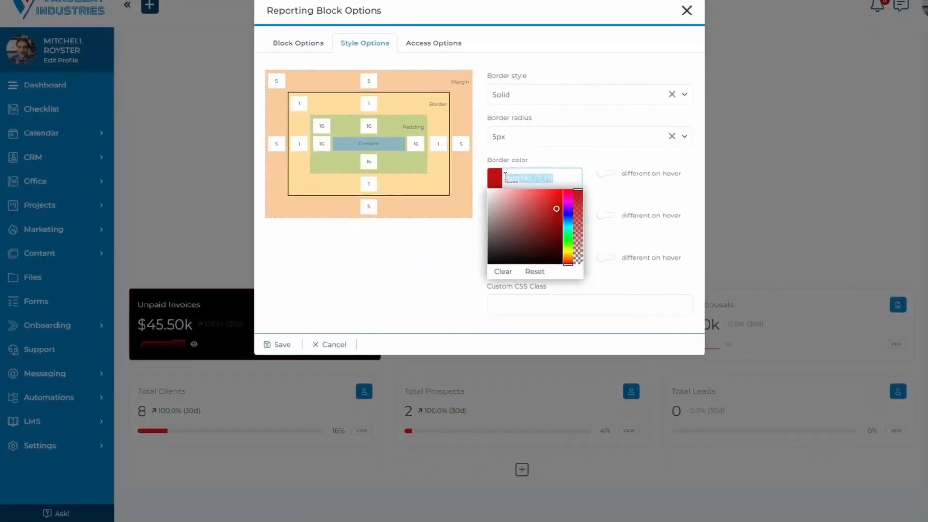
Set the icon background theme of the Unpaid Invoices tile to #BE1111 in its content options and save the block
click(304, 46)
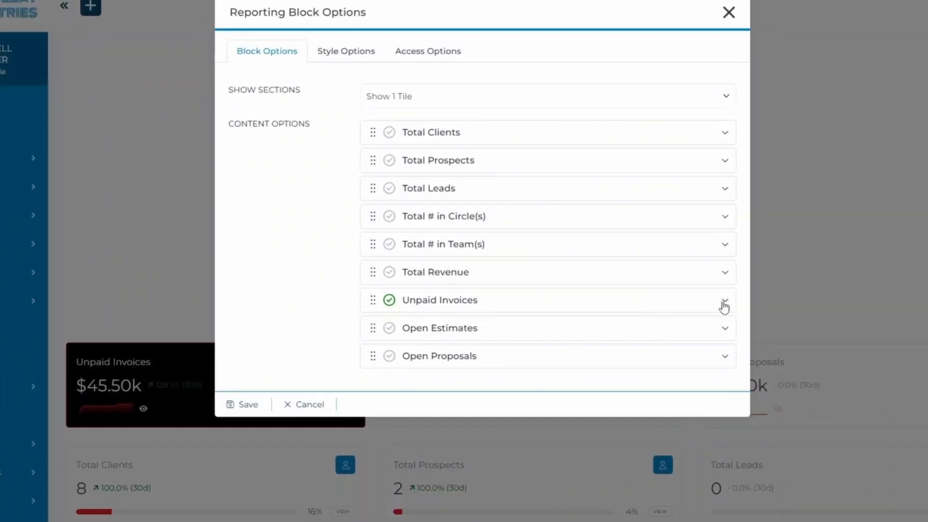
click(726, 304)
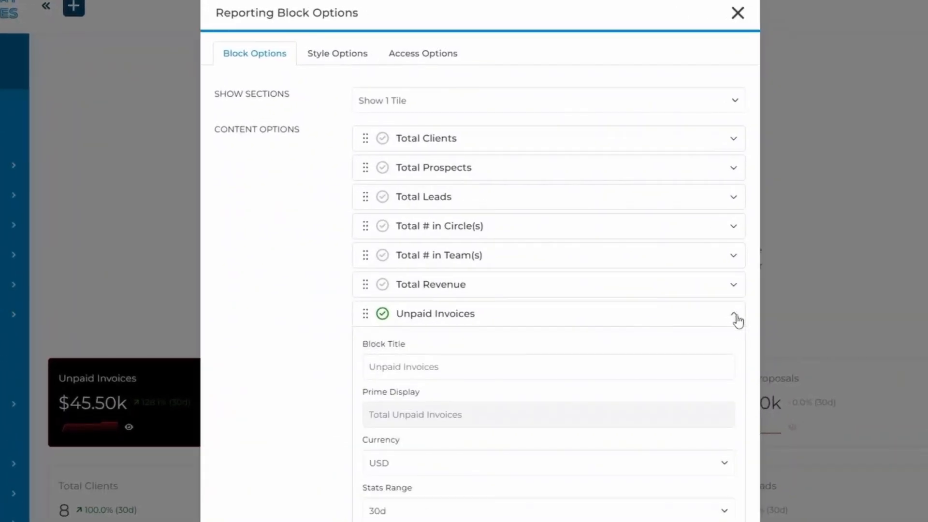
scroll(543, 448, down, 3)
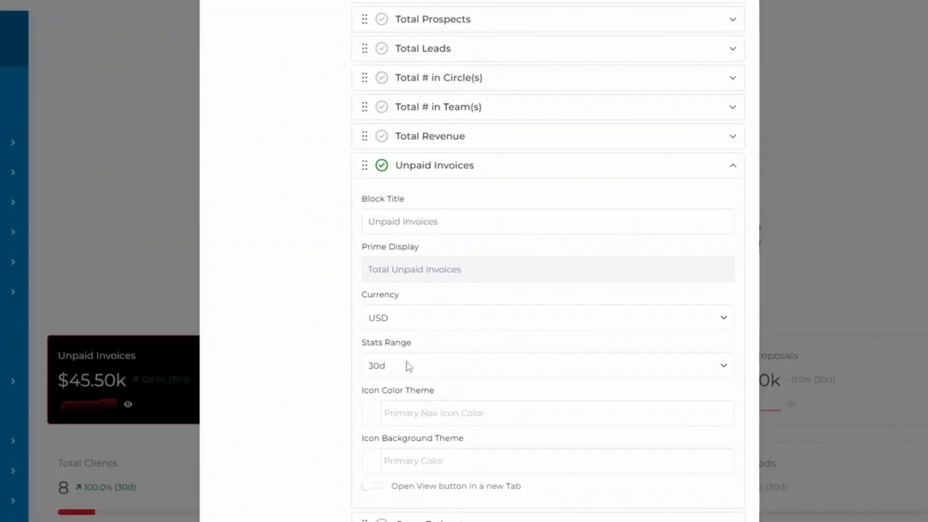
click(441, 461)
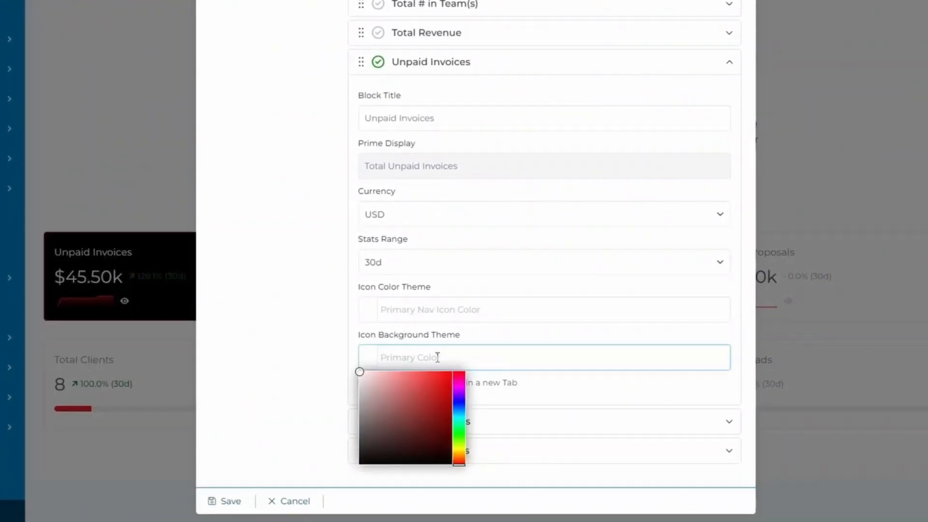
text(#BE1111)
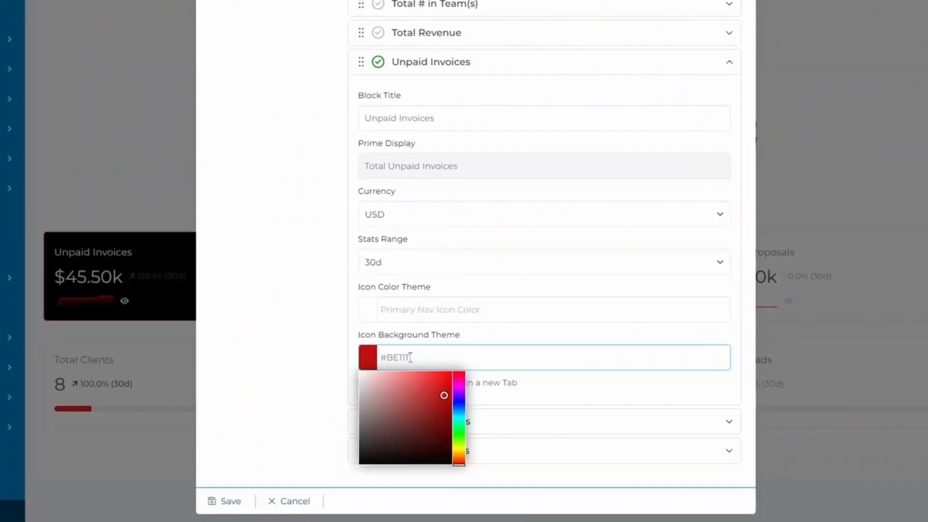
click(293, 366)
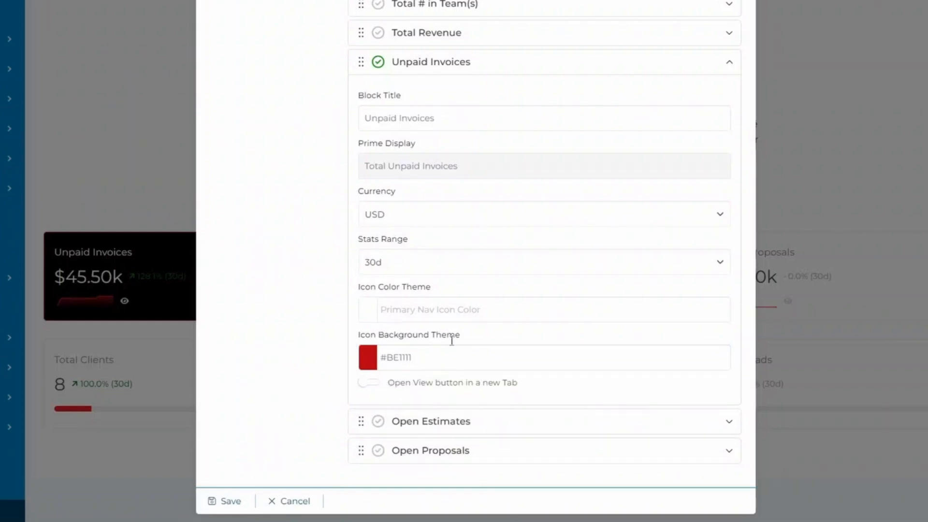
click(232, 505)
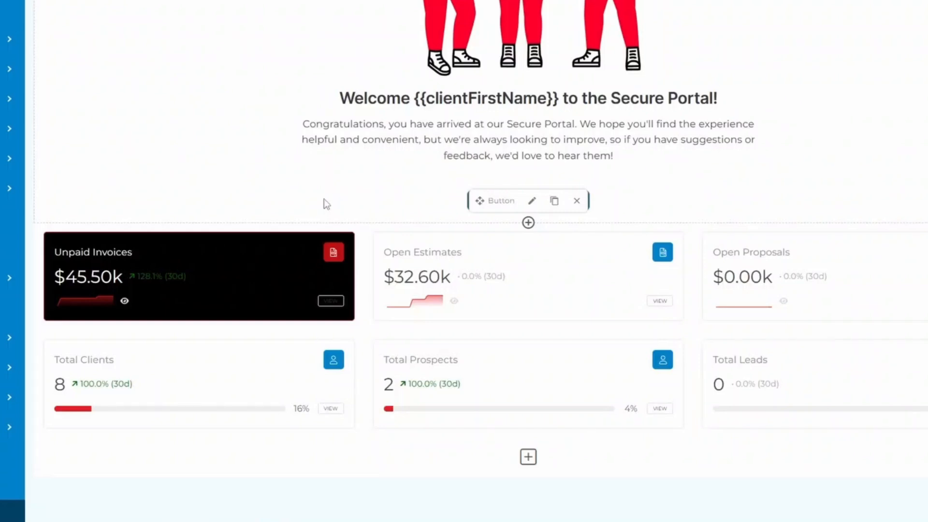
Duplicate the Open Estimates reporting block, move the copy into the first column, and delete the Unpaid Invoices block there
mouse_move(254, 236)
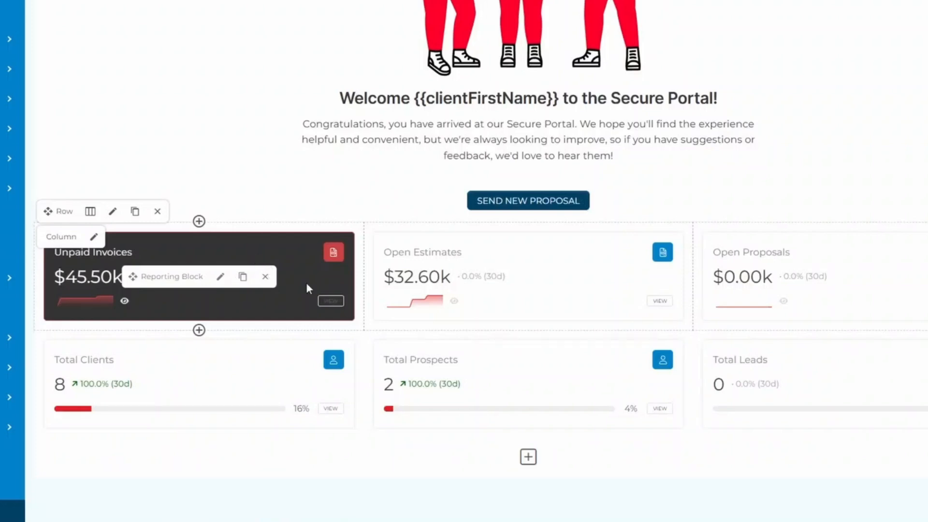
mouse_move(551, 271)
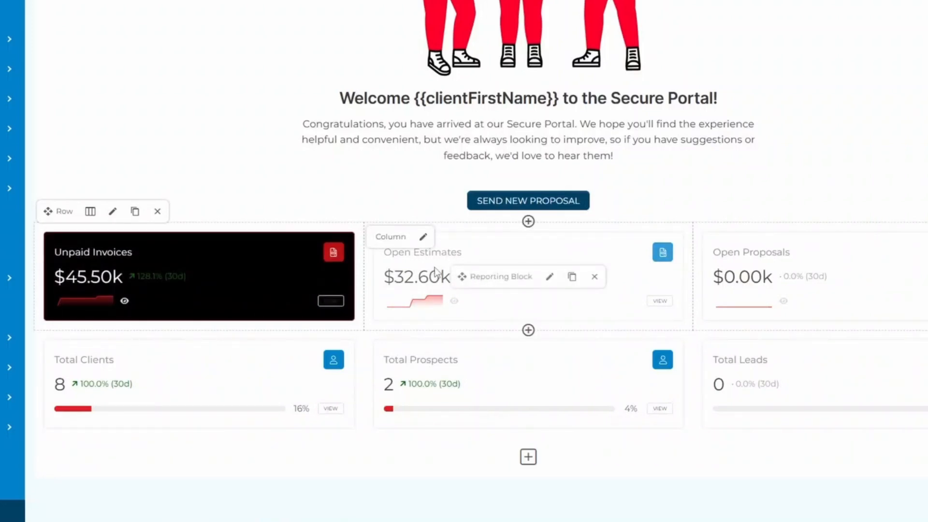
click(572, 277)
drag(488, 277, 140, 248)
mouse_move(251, 356)
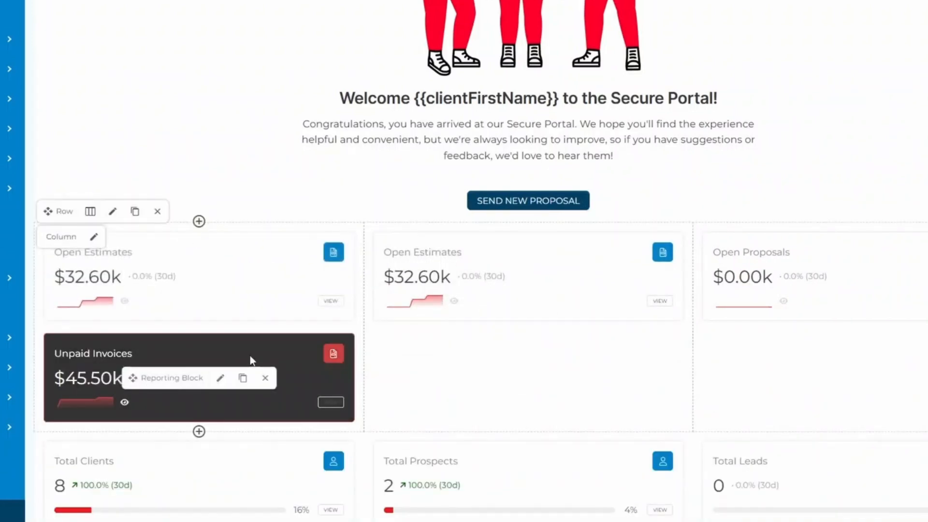
click(265, 378)
Change the content of the first column's reporting block from Open Estimates to Total Revenue and save it
mouse_move(192, 289)
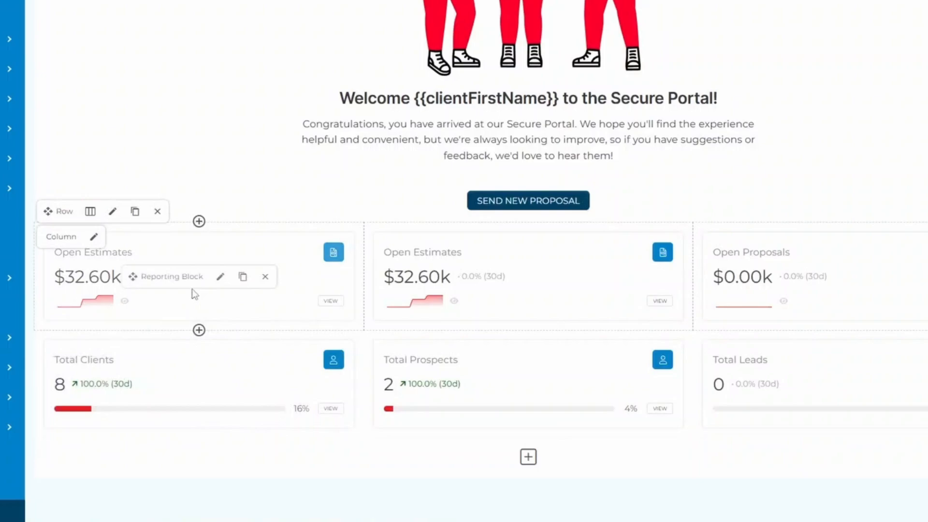
click(221, 277)
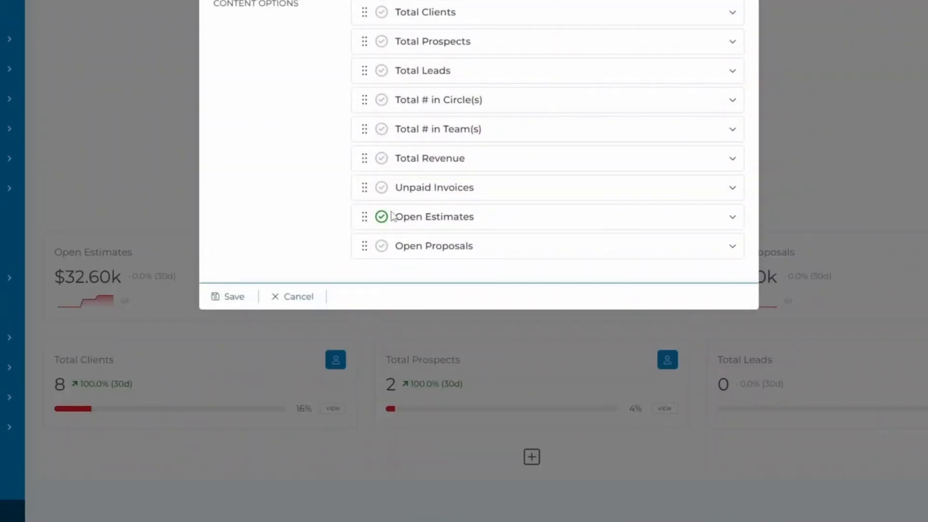
click(382, 219)
click(381, 159)
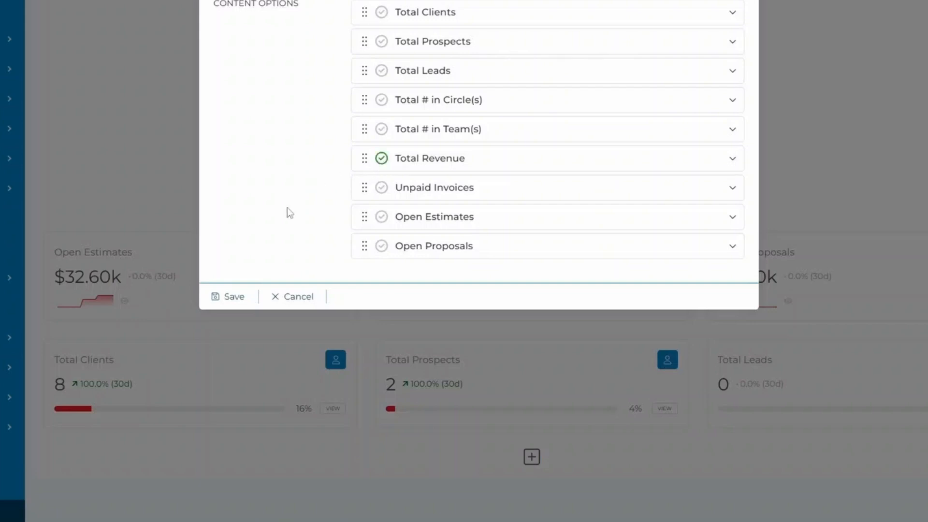
click(234, 297)
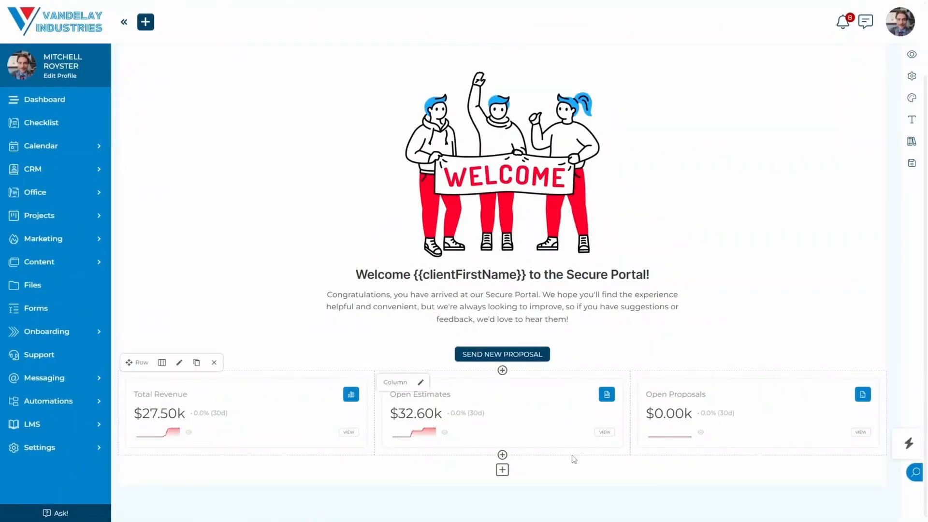
Add a 1 column row below the reporting tiles and delete its placeholder text block
click(502, 469)
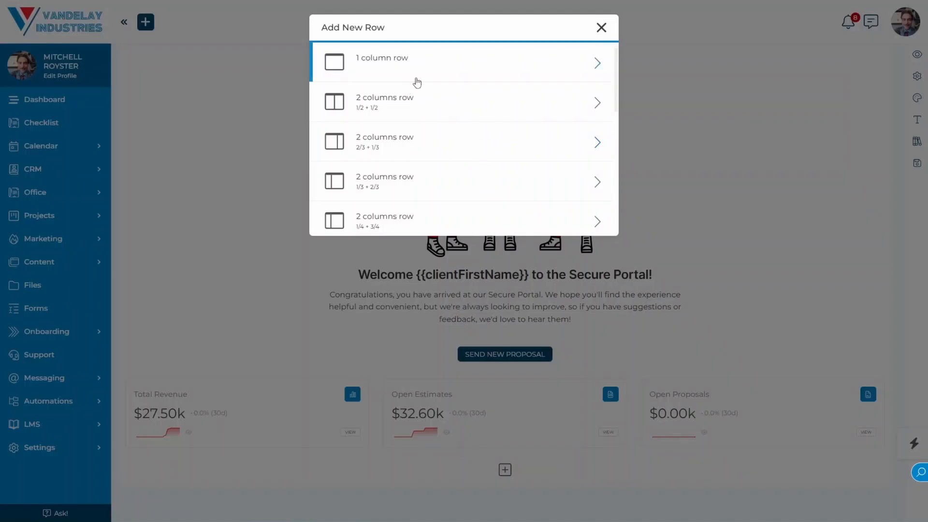
click(502, 73)
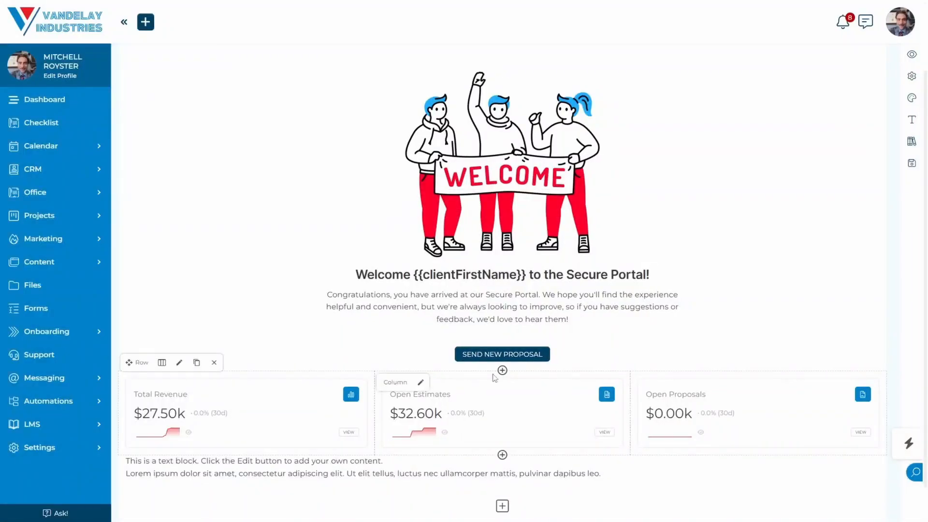
click(547, 469)
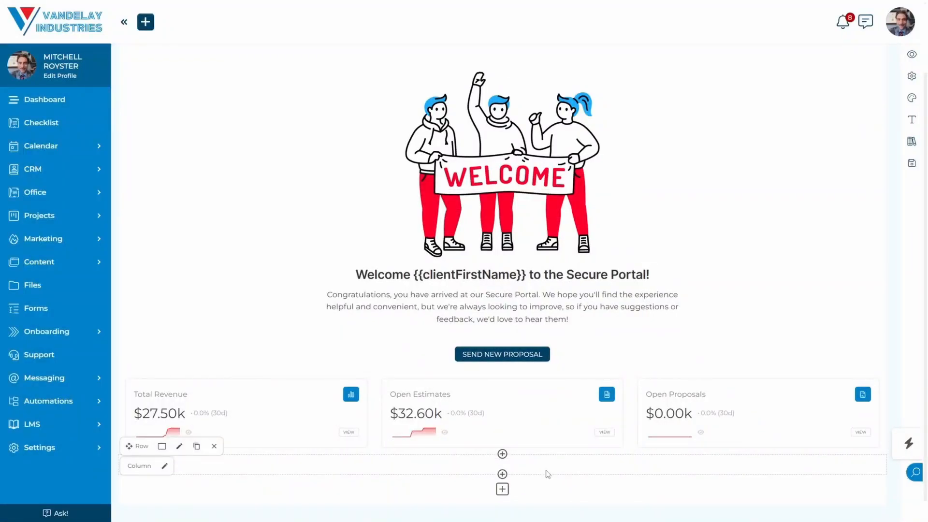
Add a Reporting Block to the empty row, set it to Show 1 Tile with Total Leads, and save it
click(502, 474)
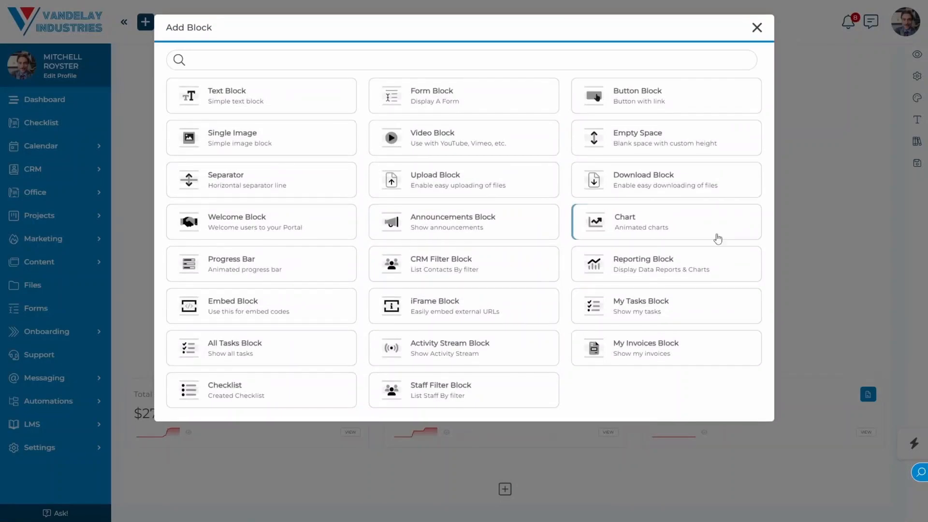
click(705, 272)
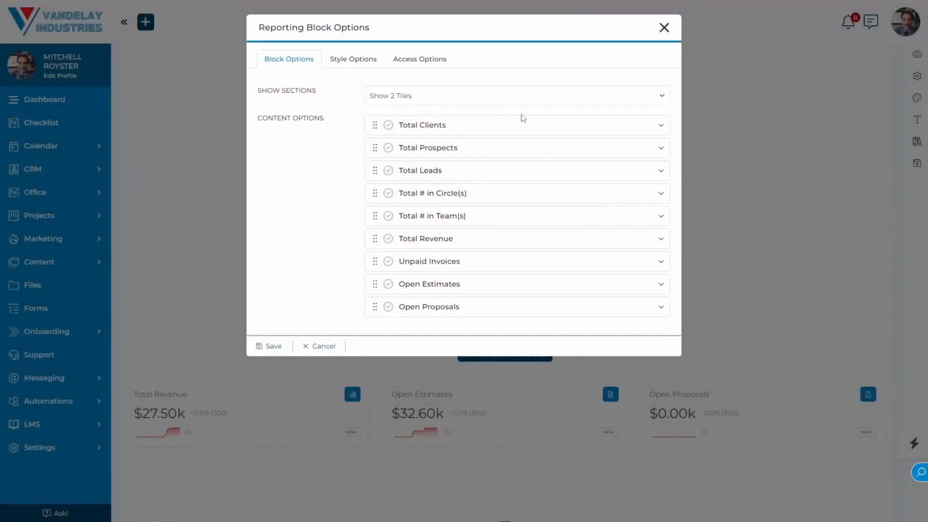
click(476, 98)
click(453, 124)
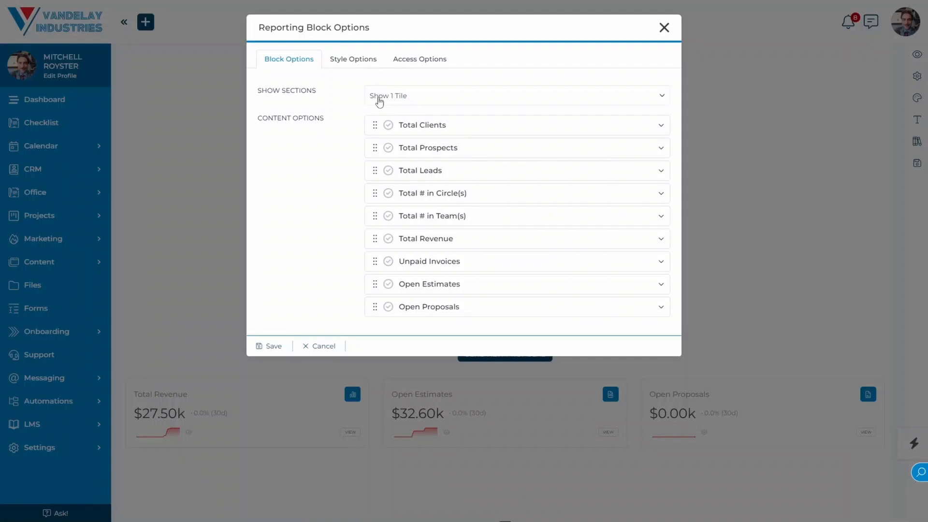
drag(262, 92, 322, 97)
click(334, 206)
click(388, 171)
click(283, 344)
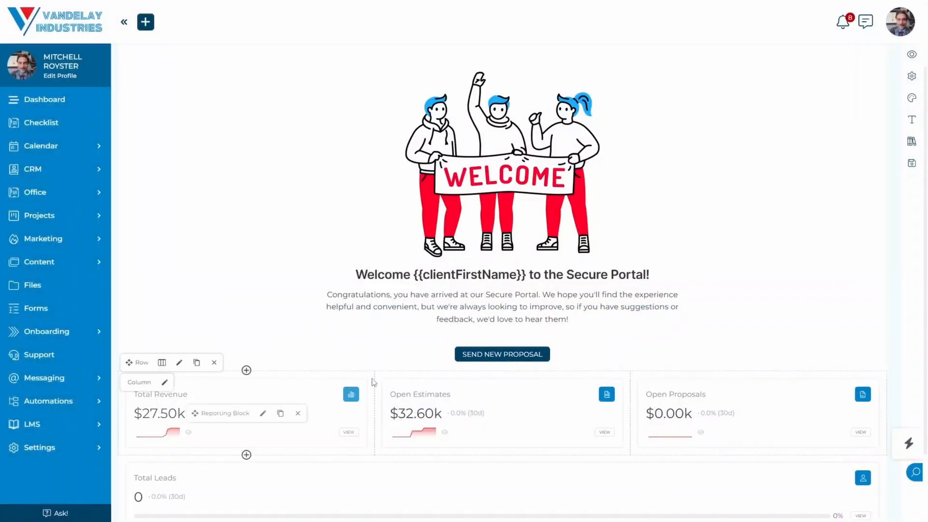
Restrict the three-tile reporting row to show only for the Performance Review team in its access options and save
scroll(372, 379, down, 2)
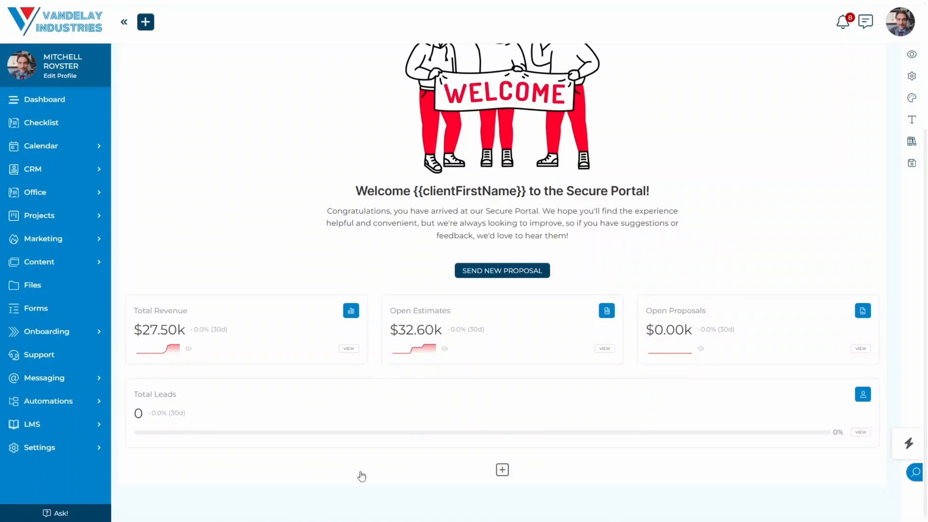
scroll(372, 474, down, 1)
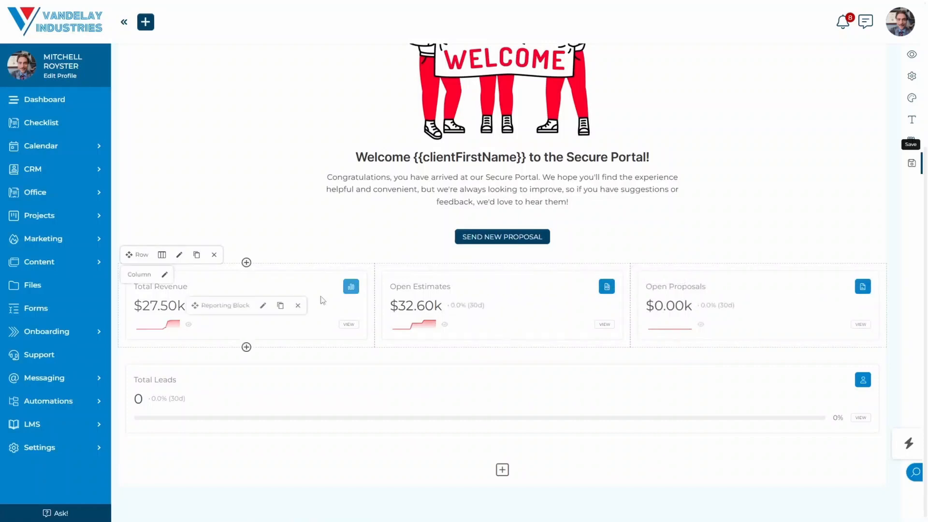
click(179, 257)
click(370, 67)
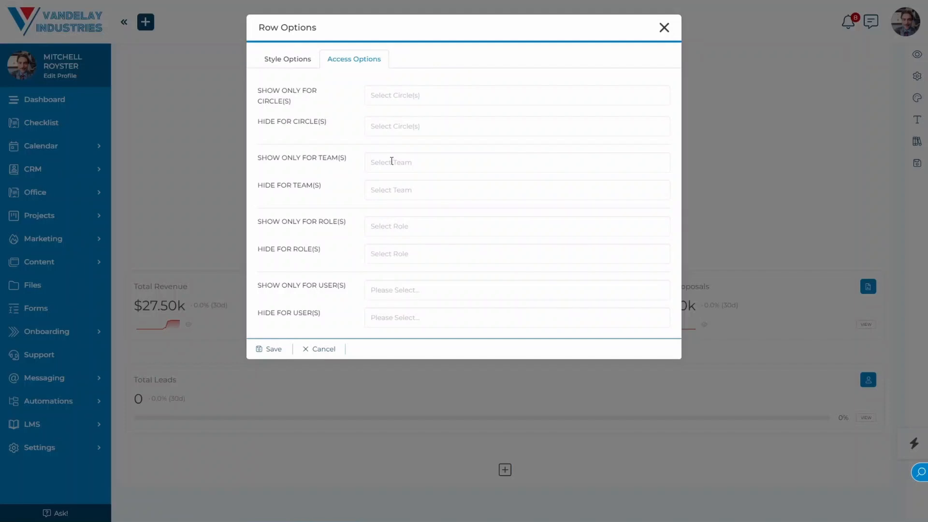
click(391, 161)
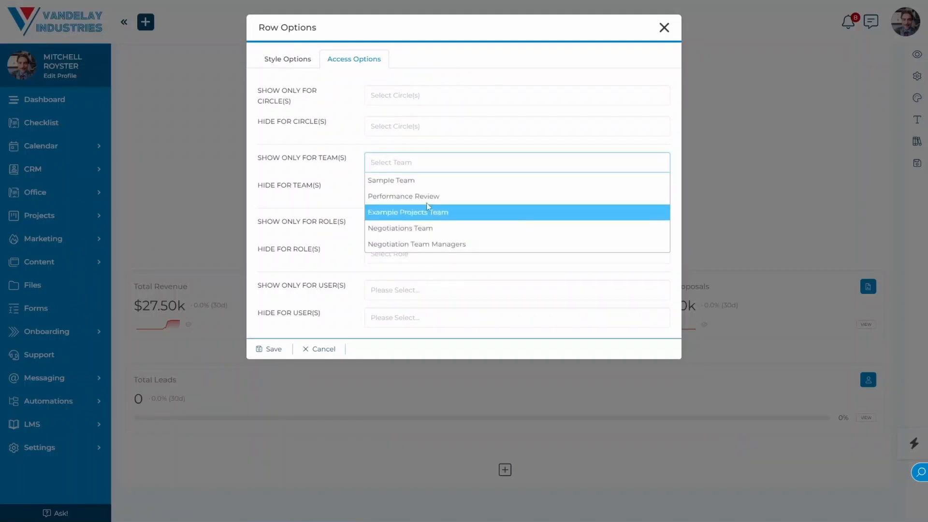
click(441, 198)
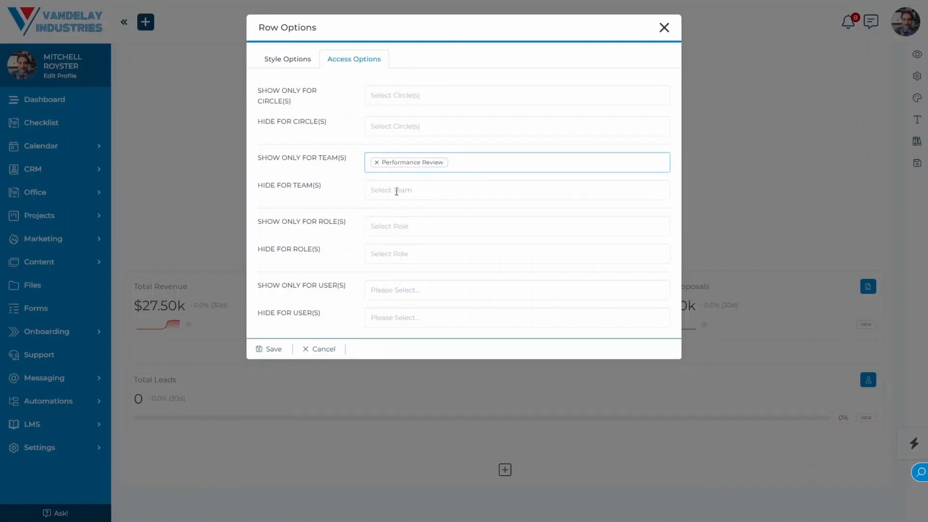
click(270, 352)
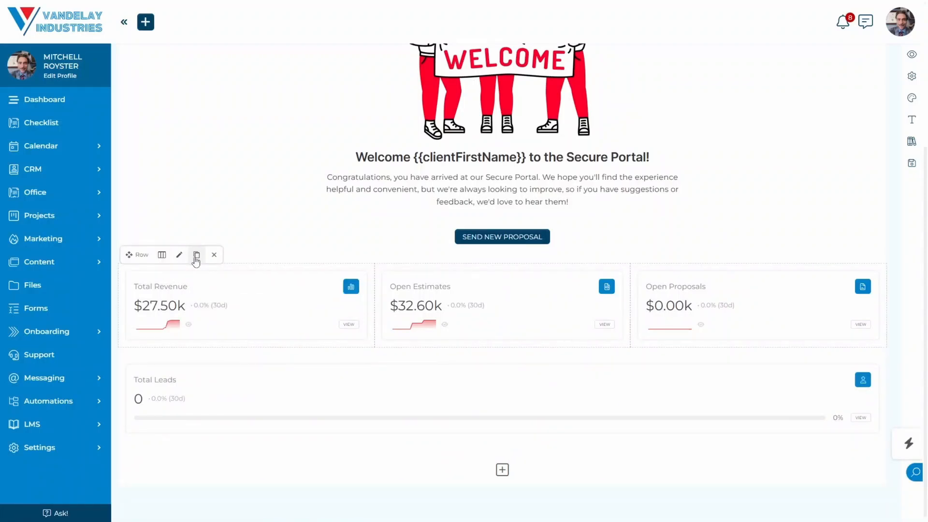
Duplicate the three-tile row and change the copy's first reporting block from Total Revenue to Total Prospects, saving the block
click(196, 255)
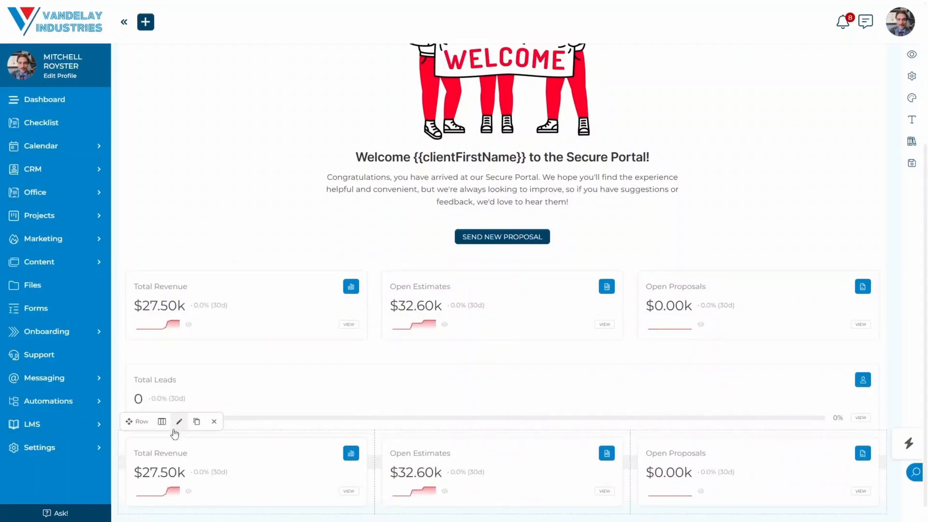
scroll(300, 390, down, 2)
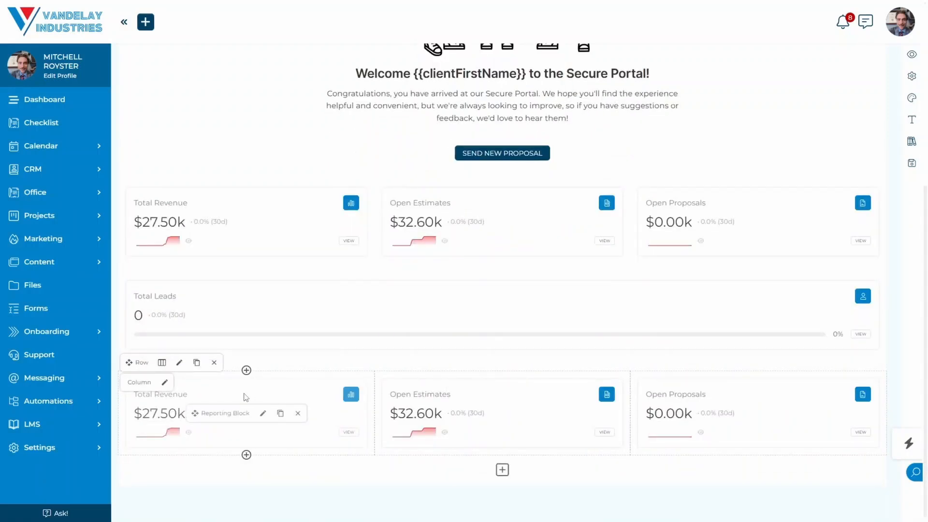
click(263, 413)
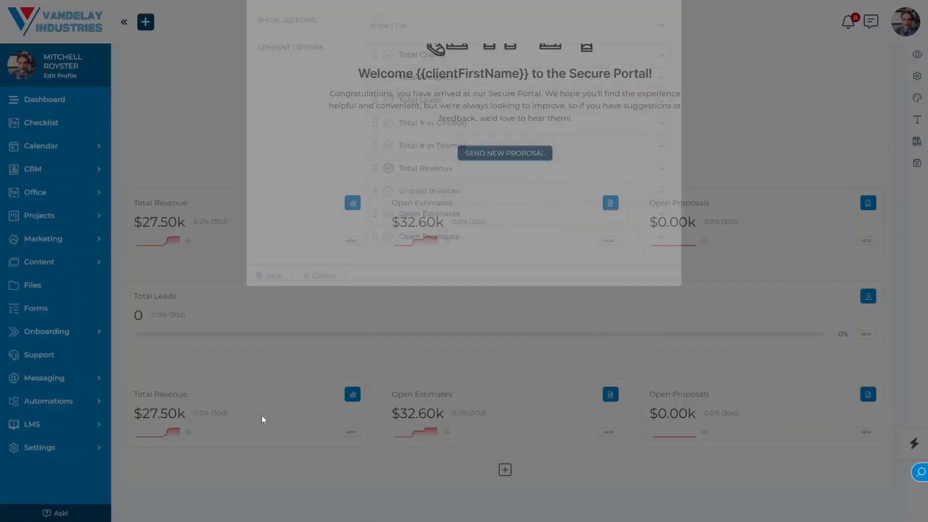
click(388, 239)
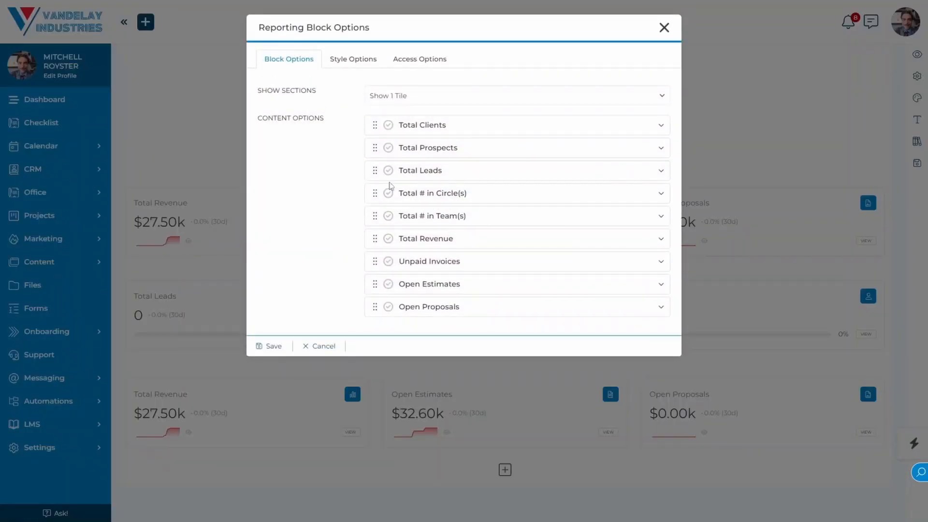
click(388, 150)
click(269, 344)
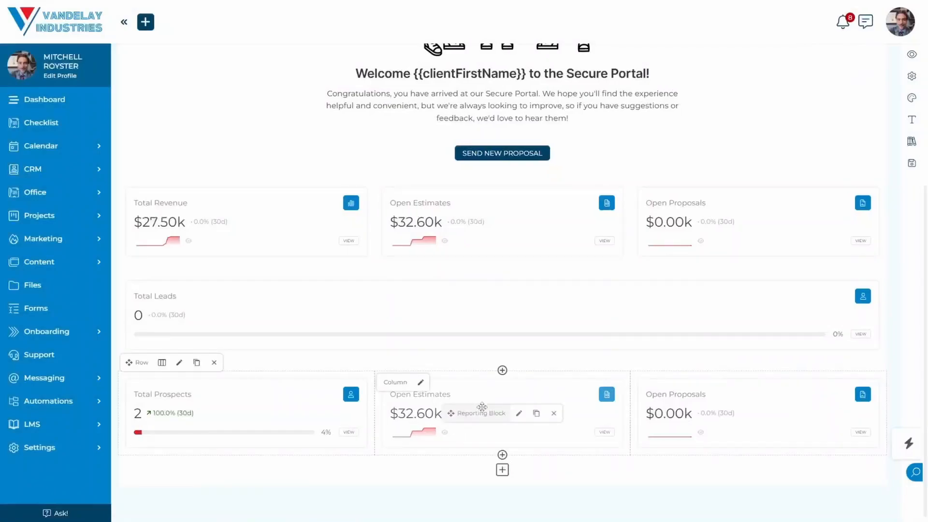
Change the bottom row's middle reporting block to Total Leads and save it, then save the third block with Open Proposals kept
click(517, 414)
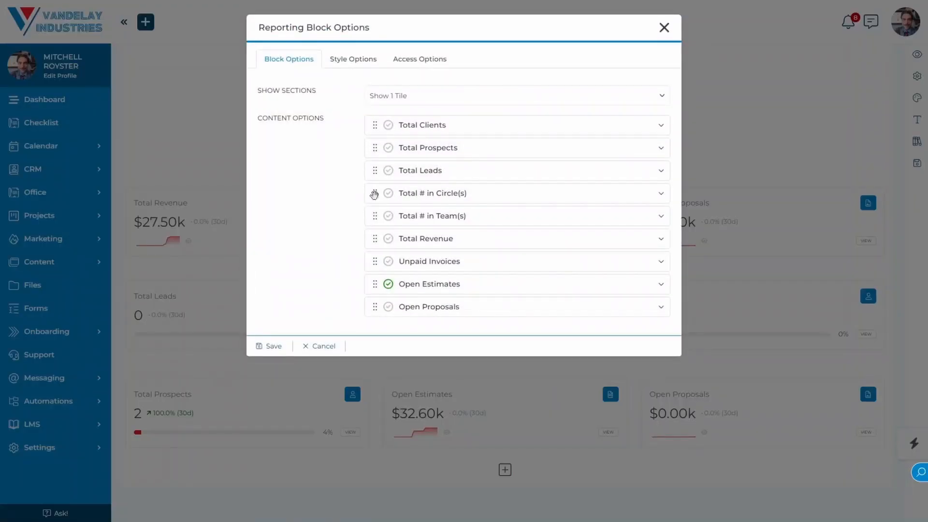
click(388, 170)
click(388, 284)
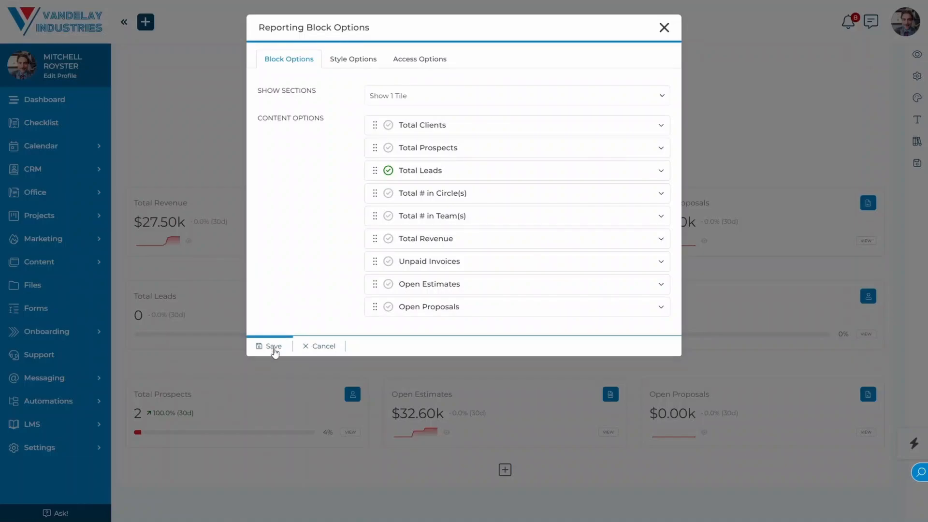
click(271, 346)
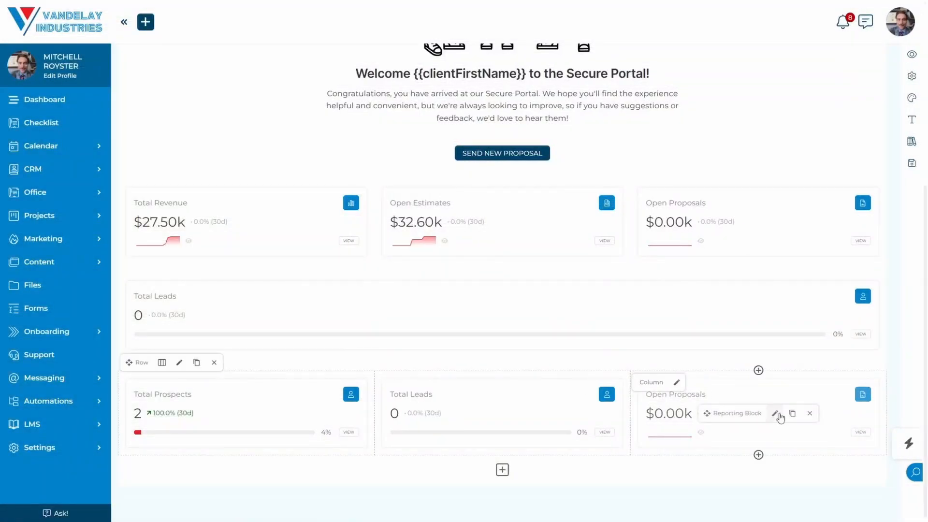
click(775, 413)
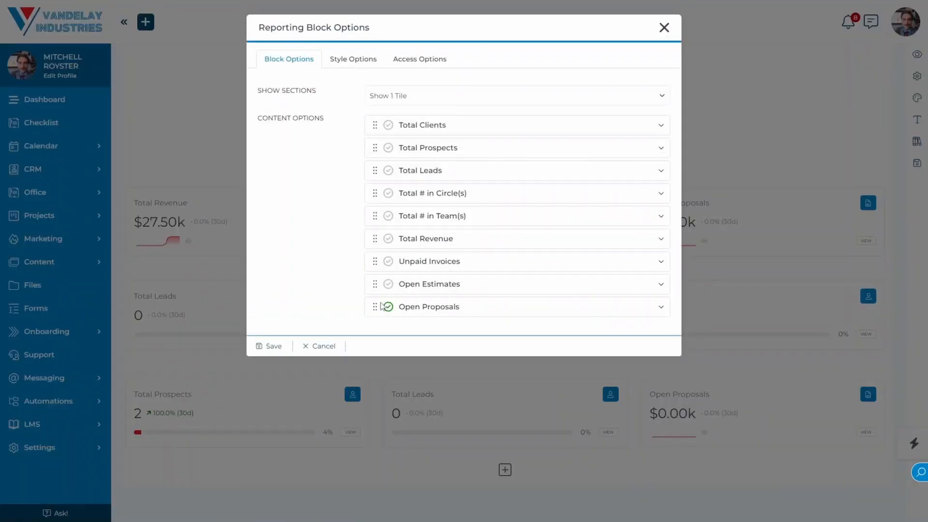
click(274, 346)
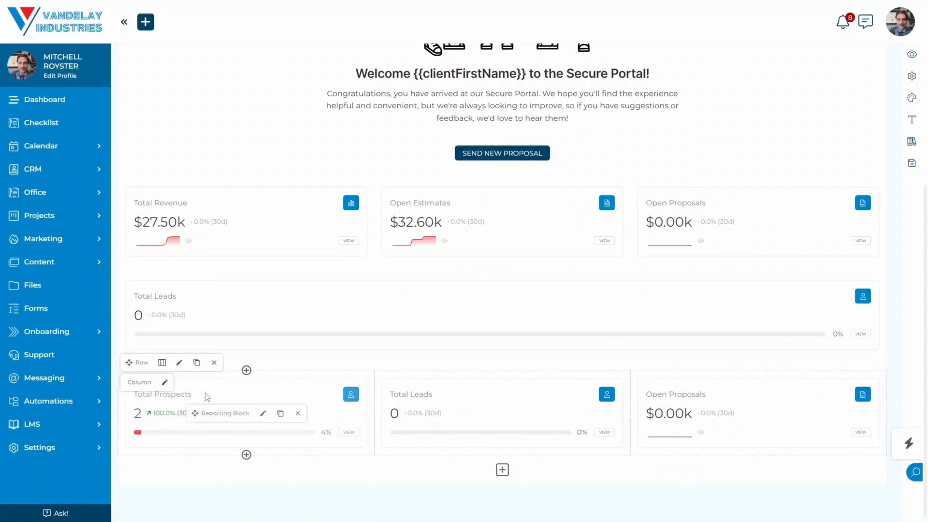
Restrict the bottom three-tile row to show only for the Negotiations Team, removing Performance Review, and save the row options
click(181, 363)
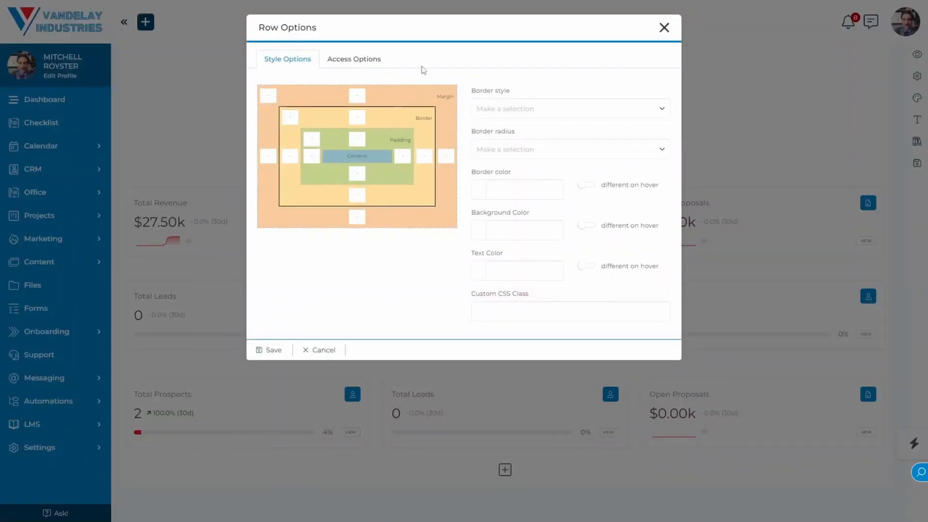
click(369, 61)
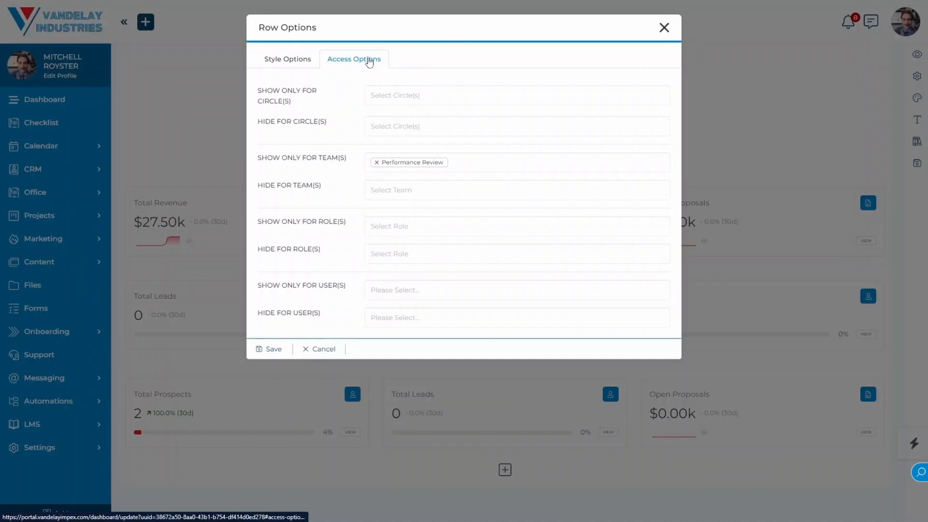
click(497, 155)
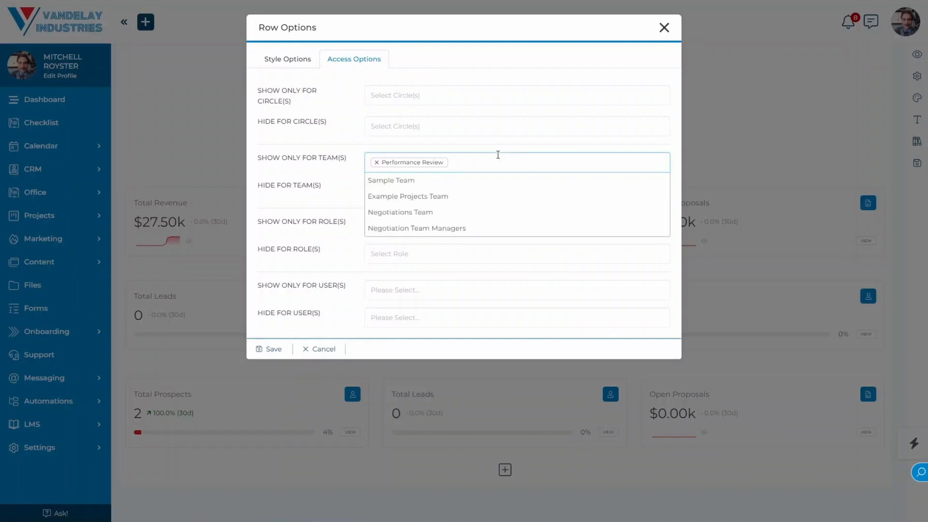
click(456, 212)
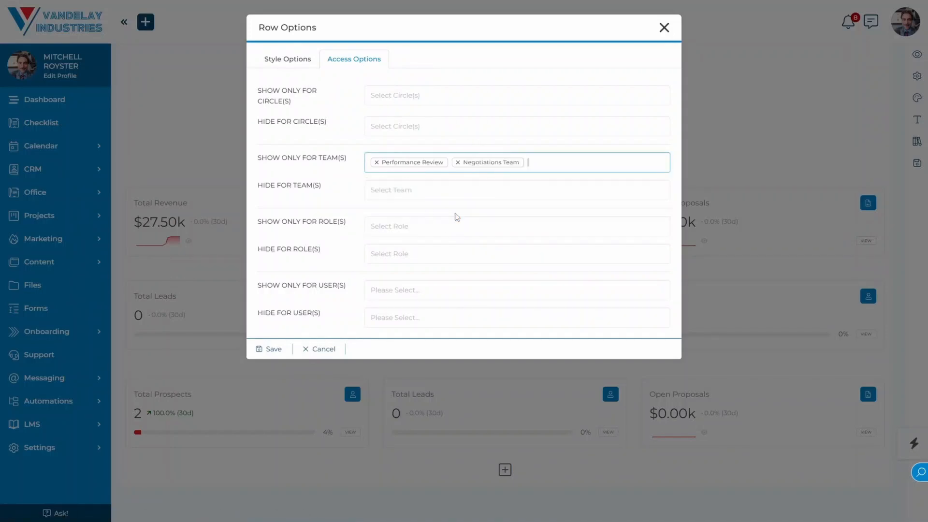
click(376, 162)
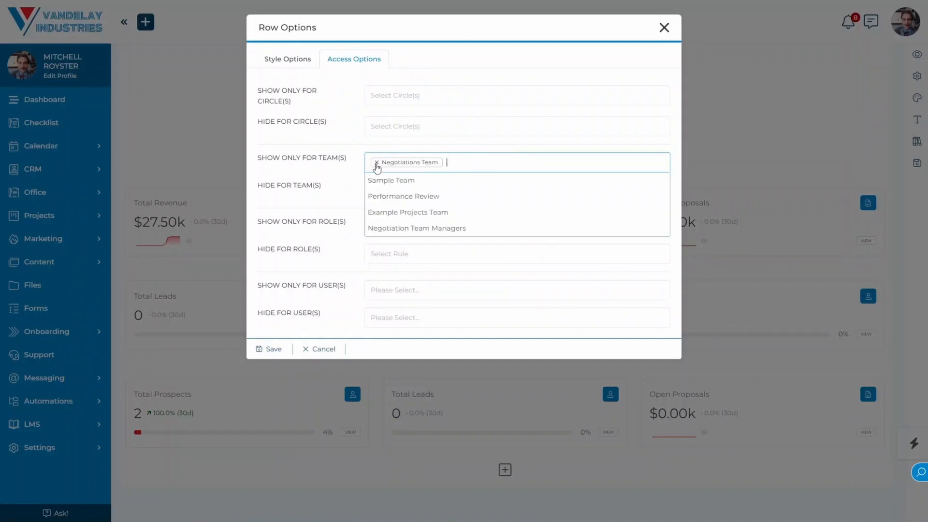
click(269, 350)
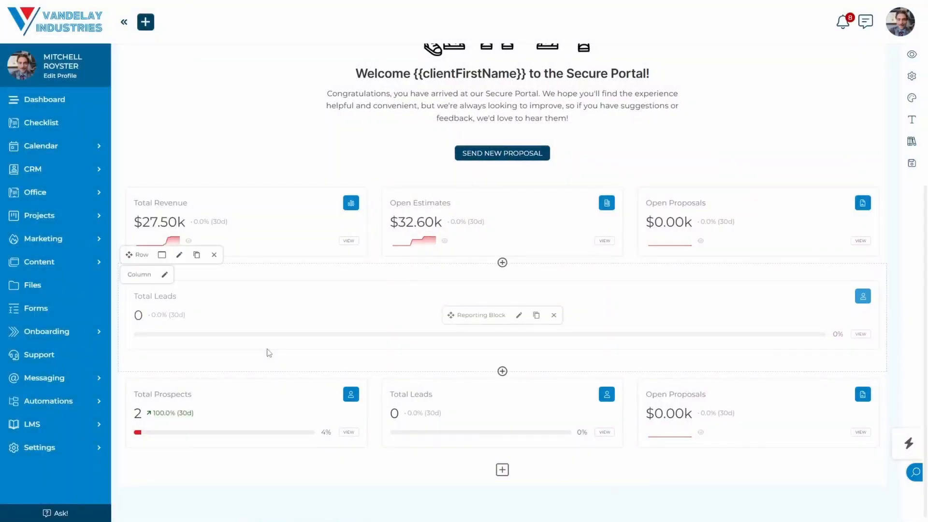
Examine the role and user visibility choices in the Total Revenue block's access options, then save without selecting any
mouse_move(301, 238)
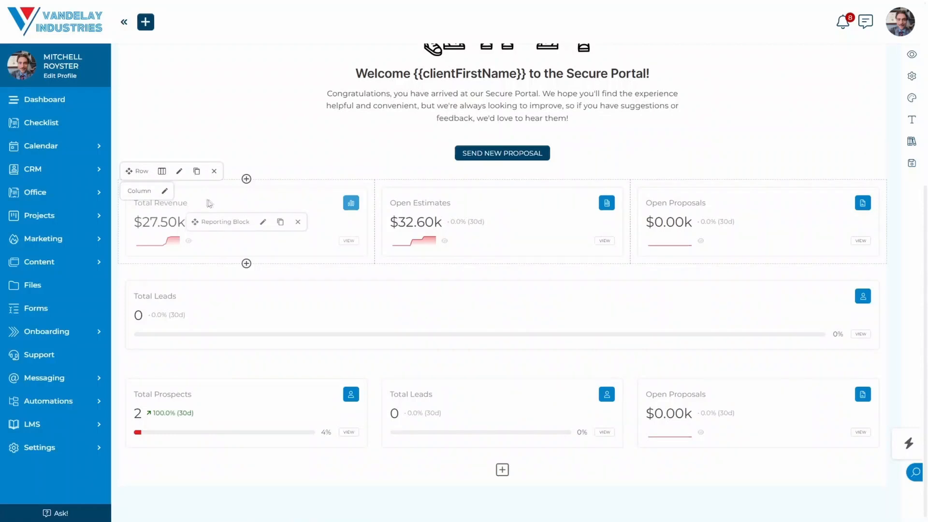
click(264, 222)
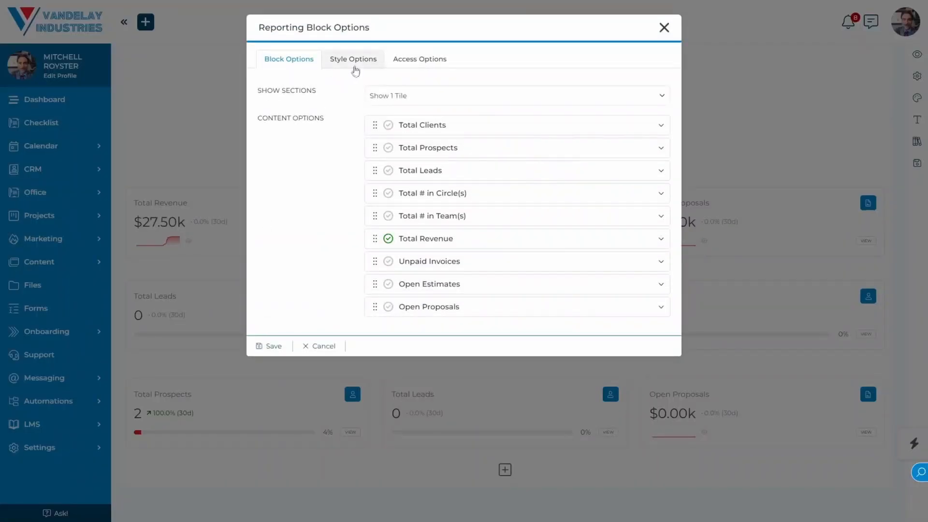
click(428, 59)
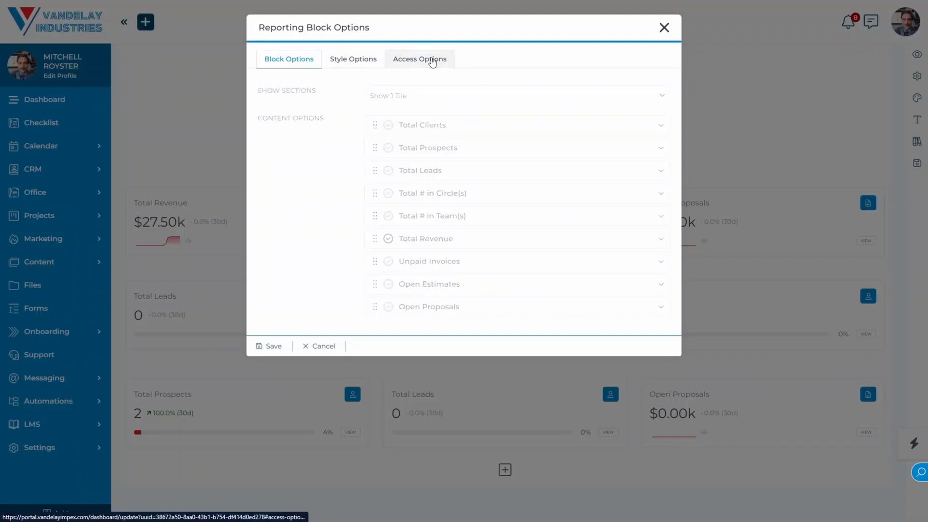
click(400, 95)
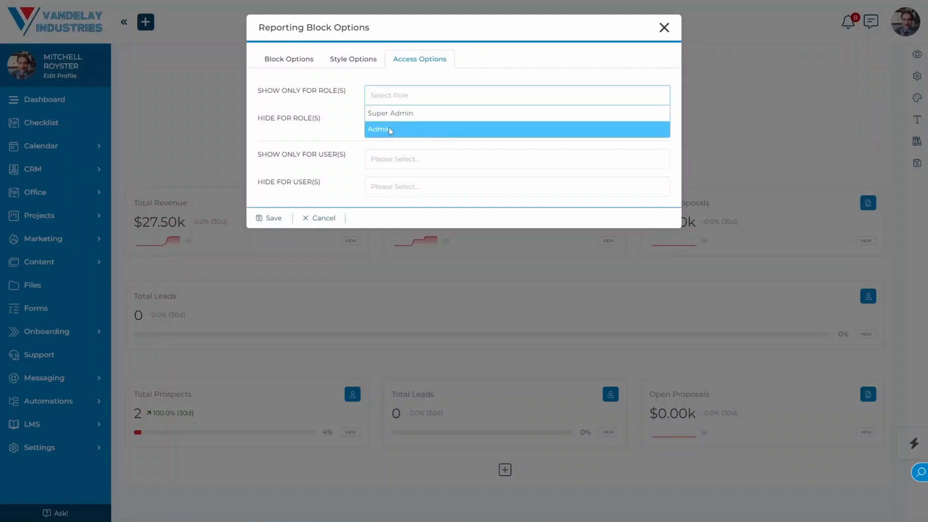
click(340, 132)
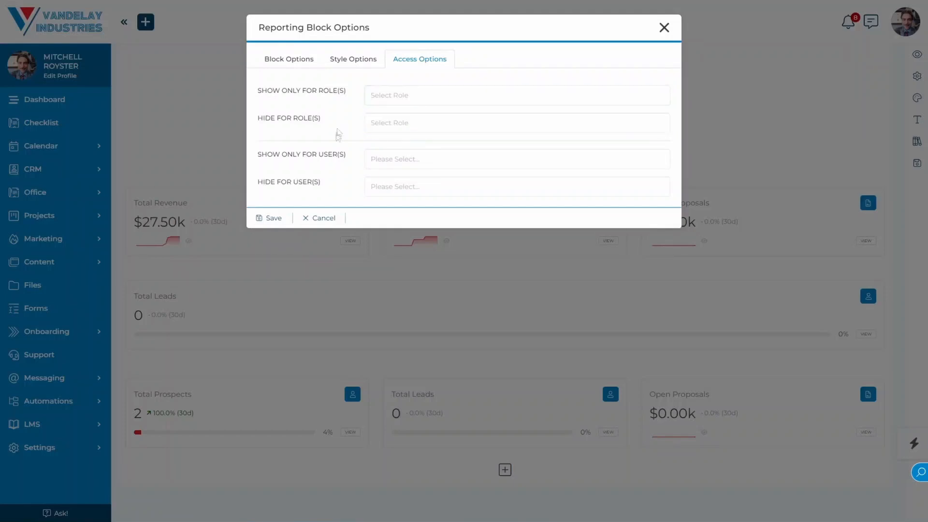
click(400, 155)
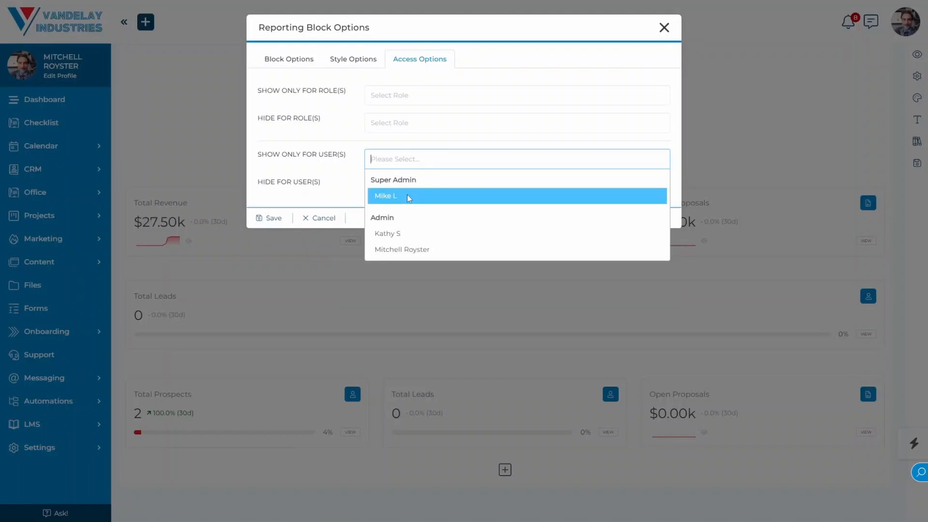
click(271, 218)
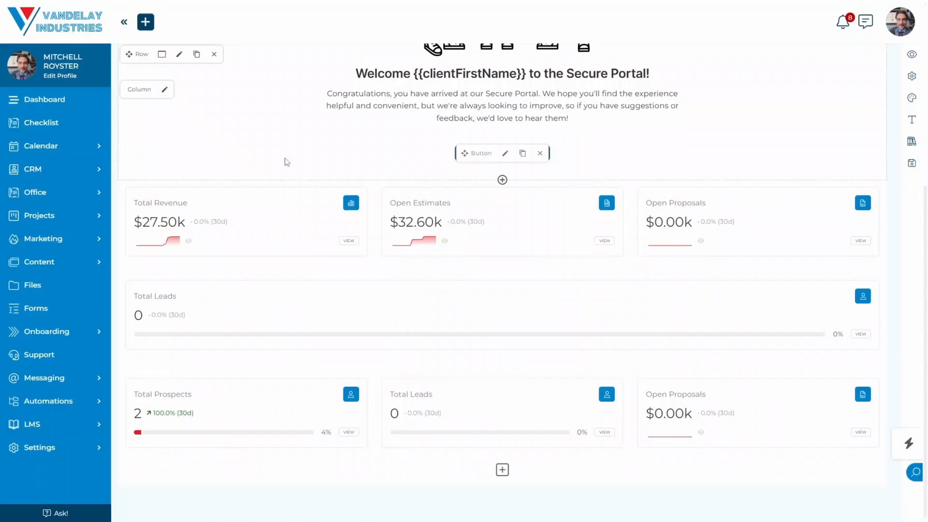
Set the New Goal Metric of the bottom row's Total Prospects block to 200 and save the block
mouse_move(279, 224)
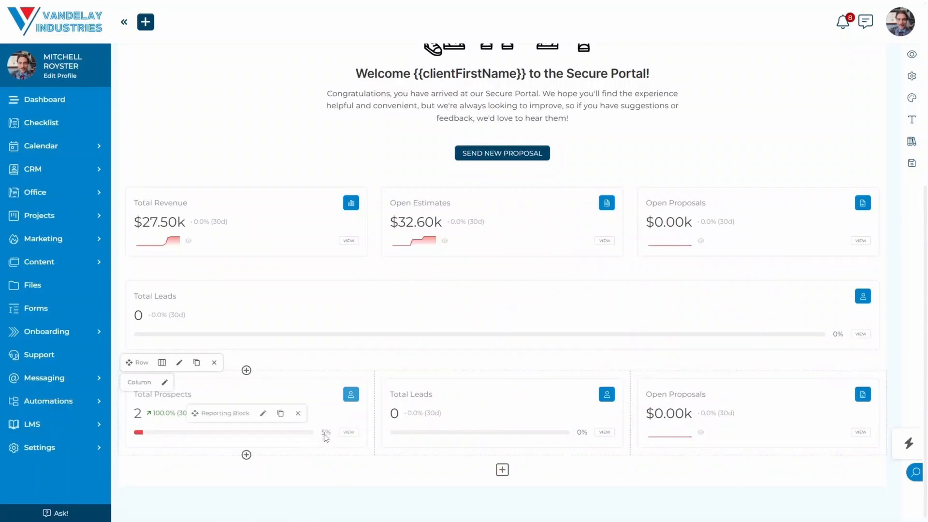
click(264, 414)
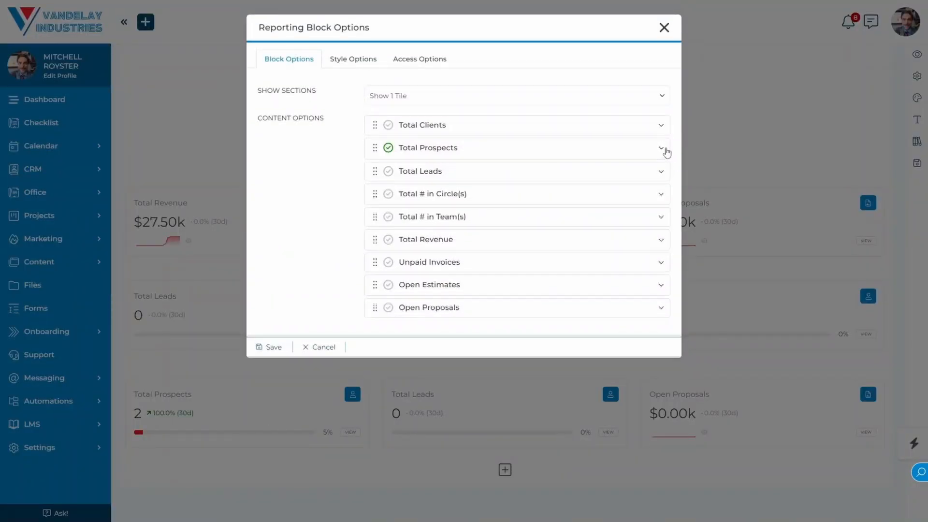
click(665, 150)
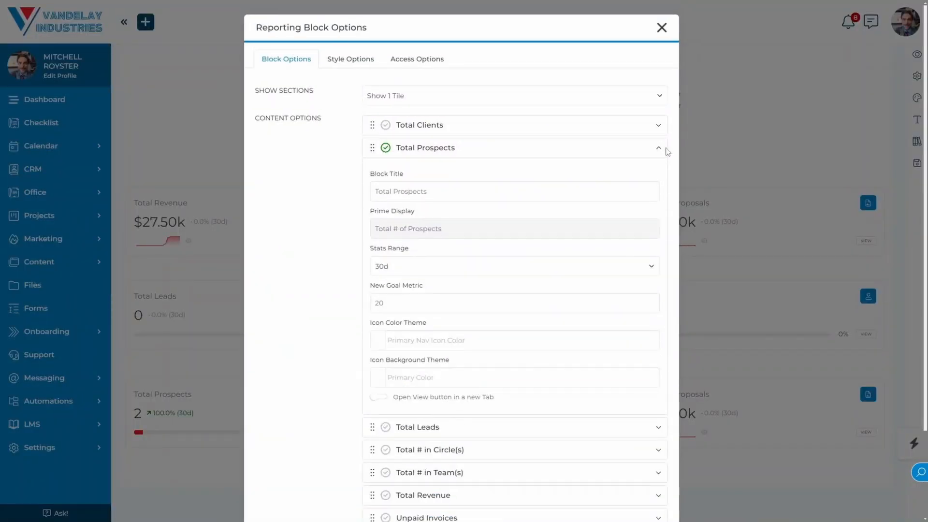
click(386, 303)
text(0)
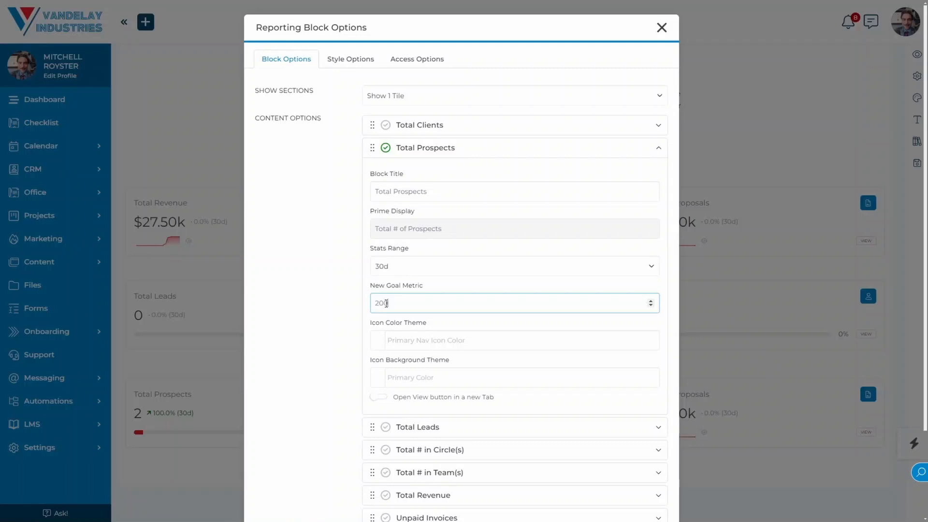
click(325, 327)
scroll(325, 327, down, 2)
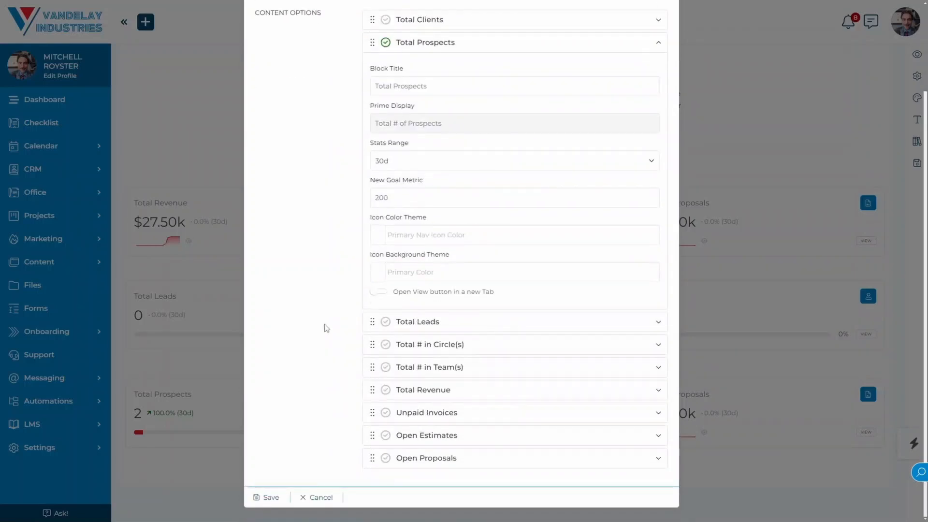
click(267, 497)
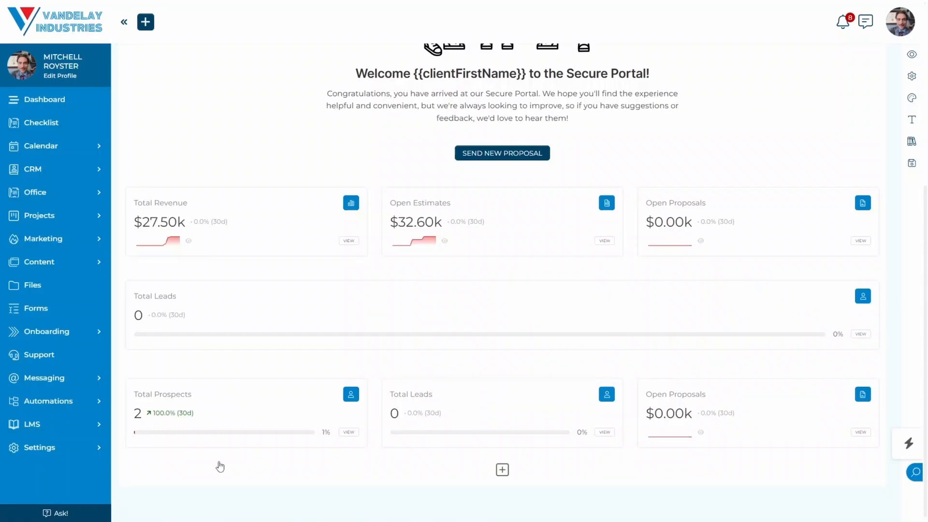
mouse_move(265, 438)
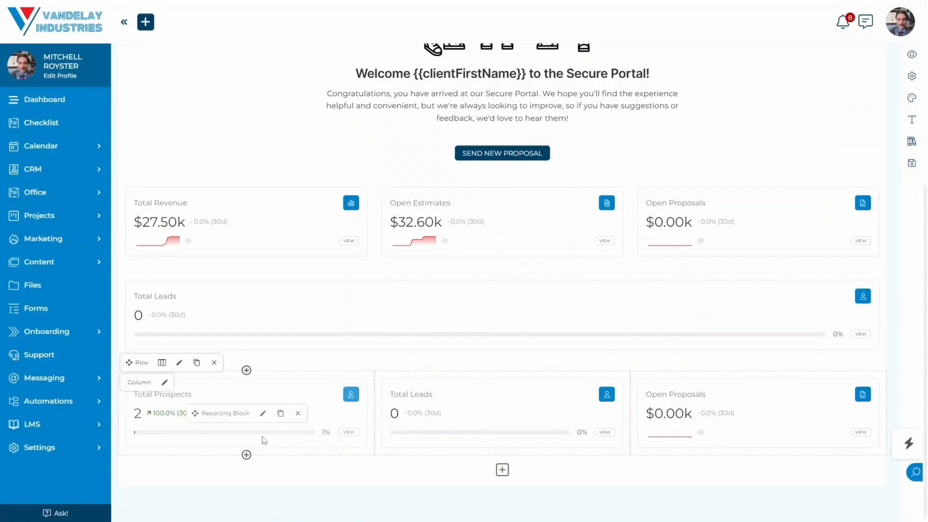